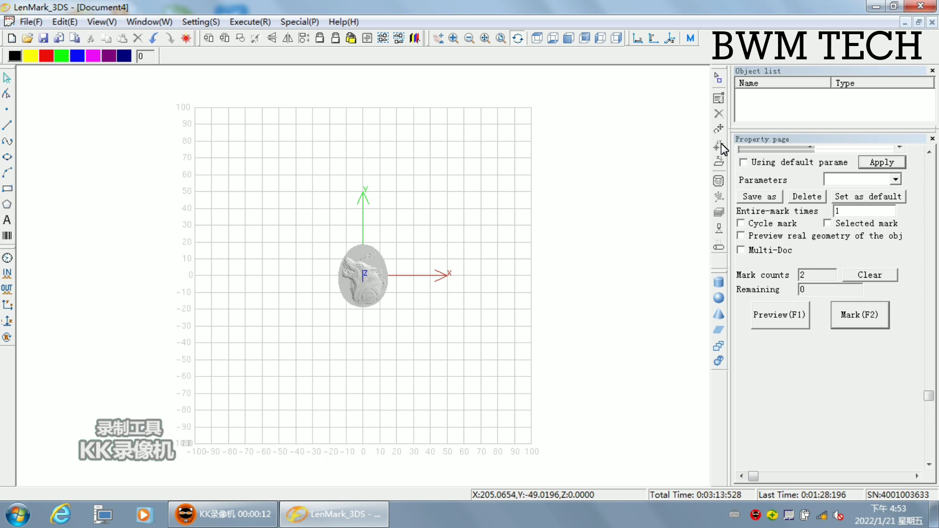
Select the oval relief model at the origin and scale it by a ratio of 0.6
left_click(718, 76)
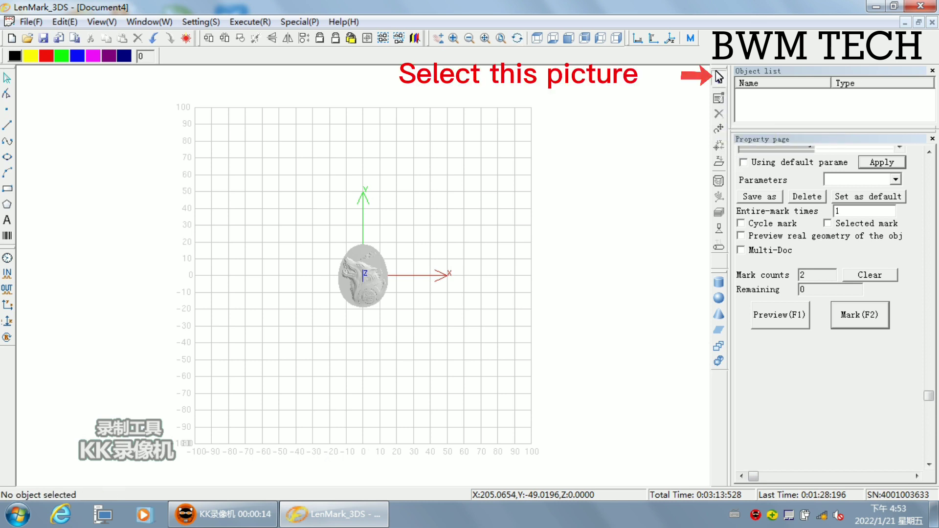
left_click(371, 270)
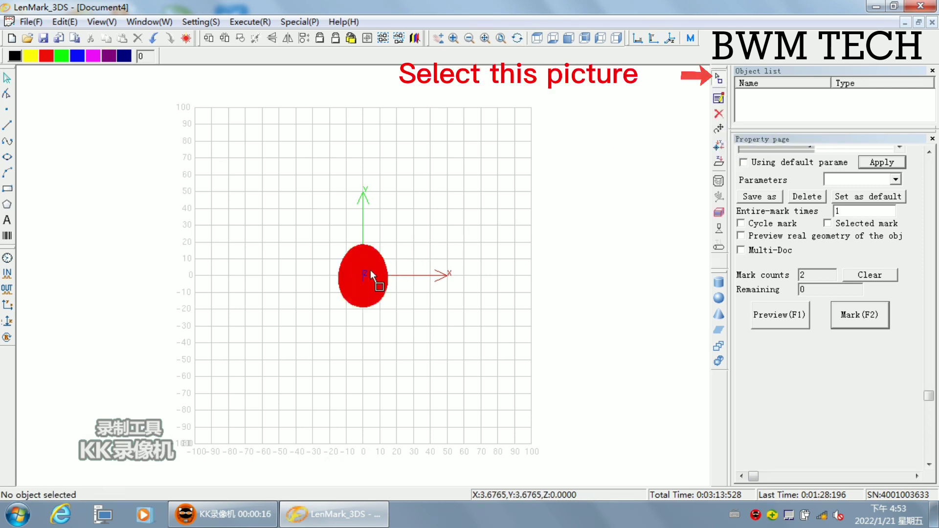
left_click(719, 147)
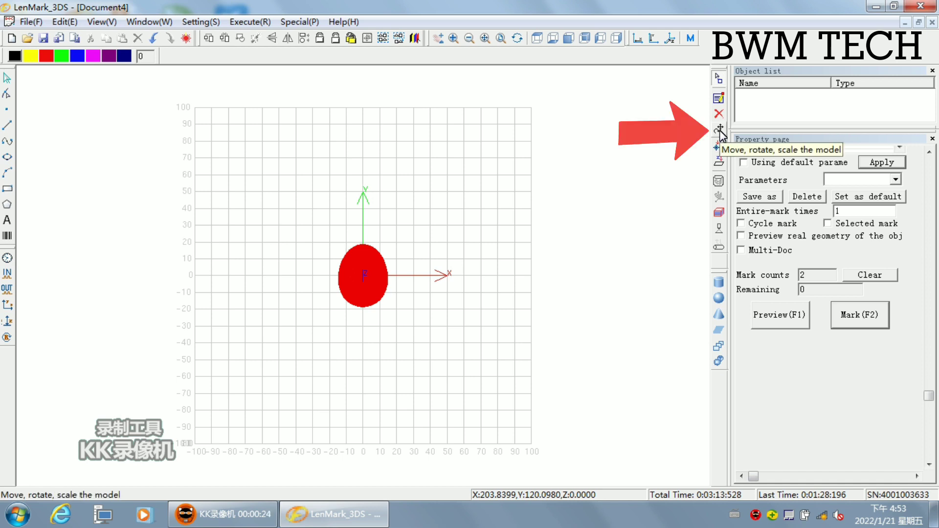
left_click(719, 130)
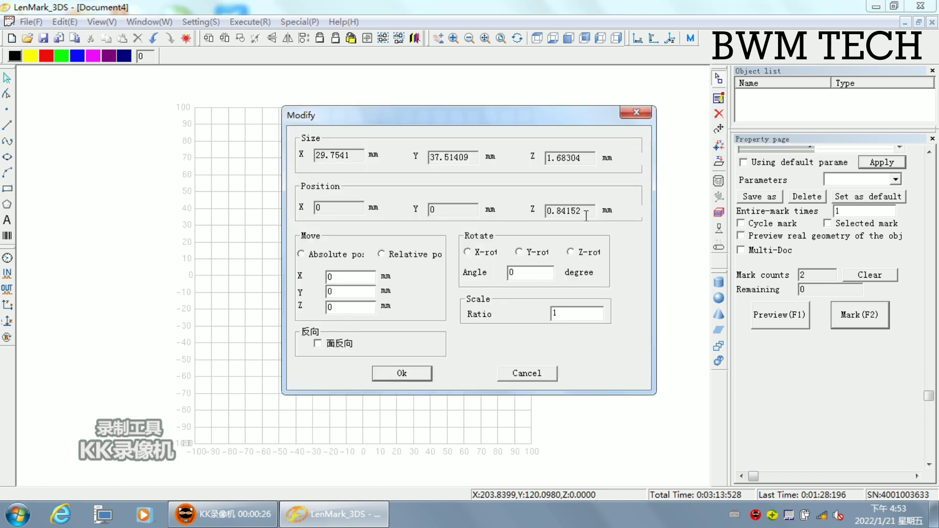
double_click(586, 215)
double_click(556, 313)
type("0.5")
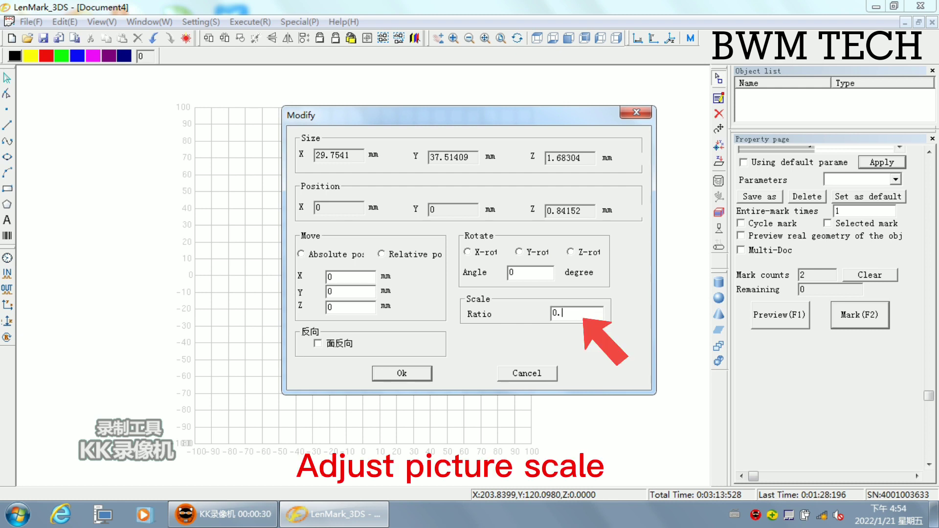
key("BackSpace")
type("6")
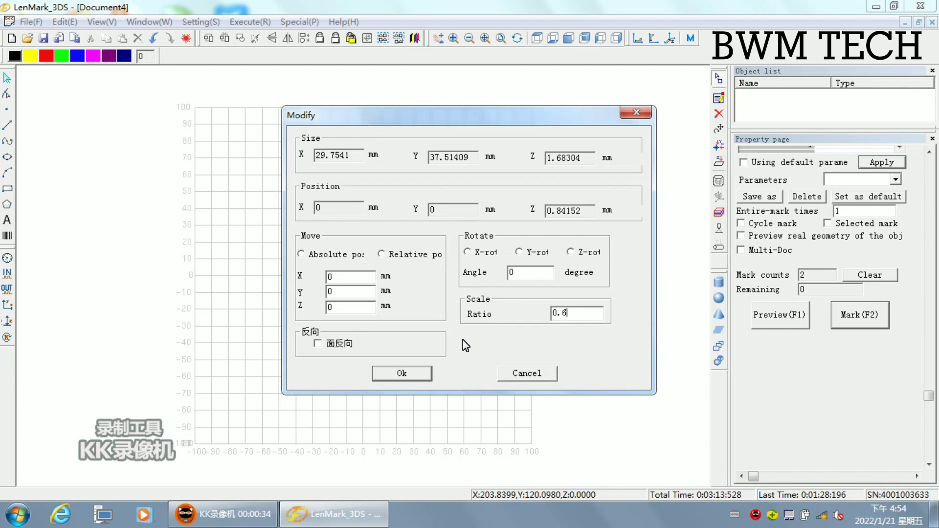
left_click(399, 374)
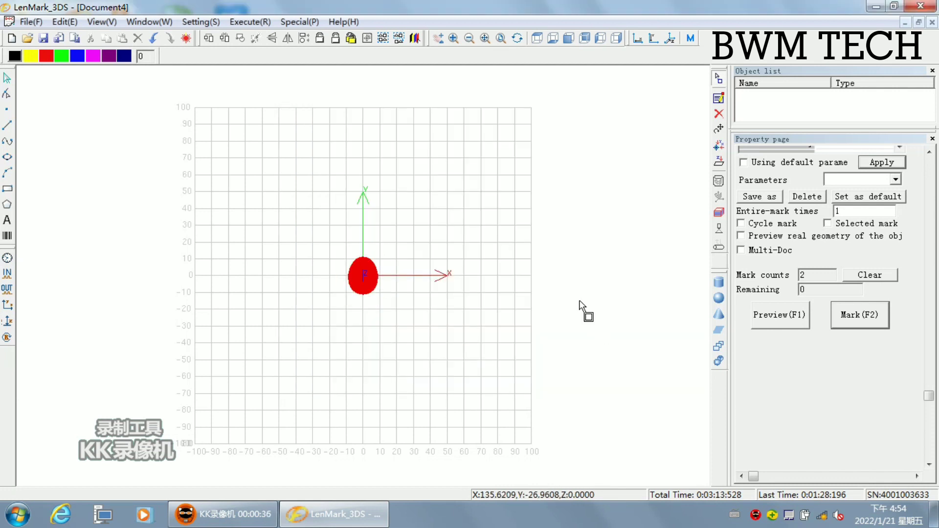
Move the relief model by a relative Z offset of -0.84152 mm
left_click(718, 131)
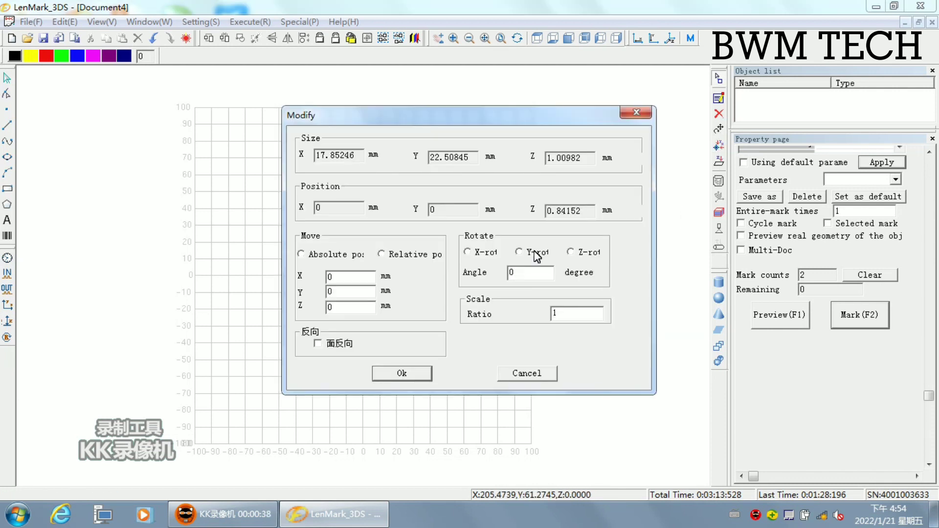
double_click(577, 212)
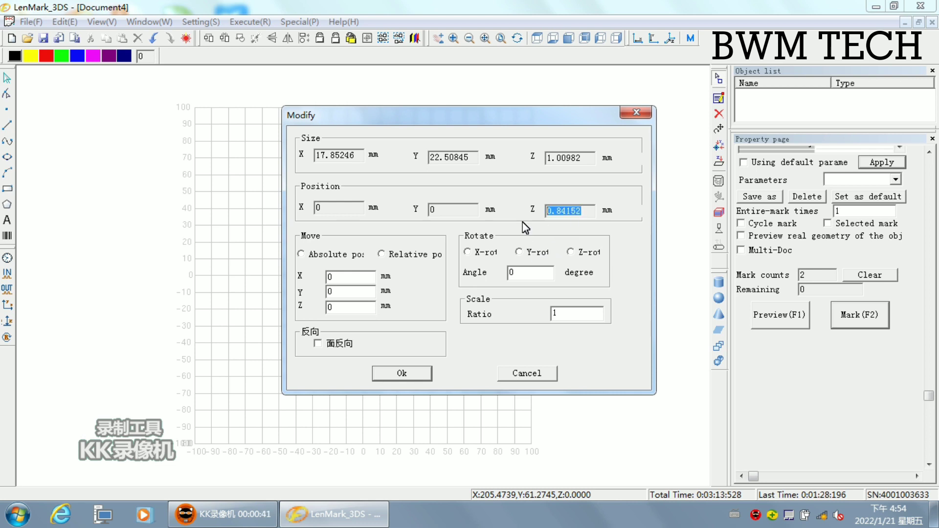
left_click(307, 255)
left_click(385, 255)
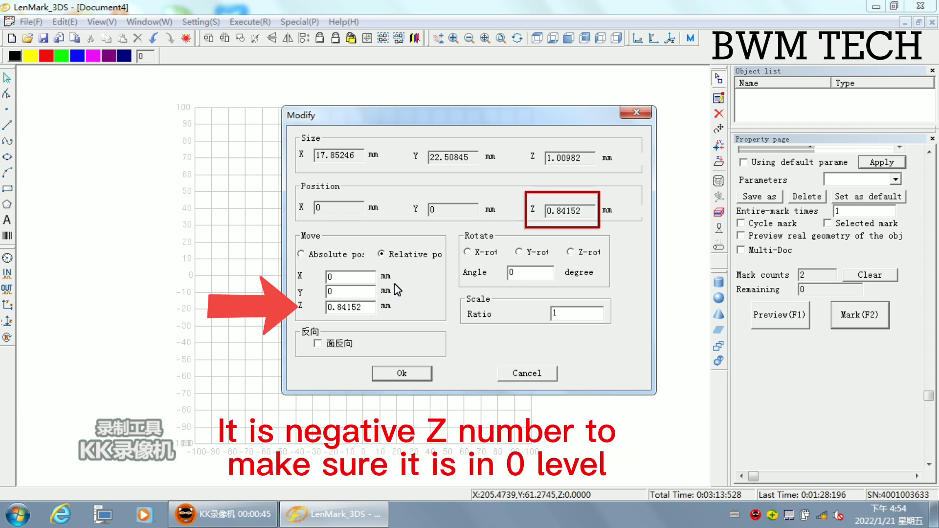
type("-")
left_click(407, 376)
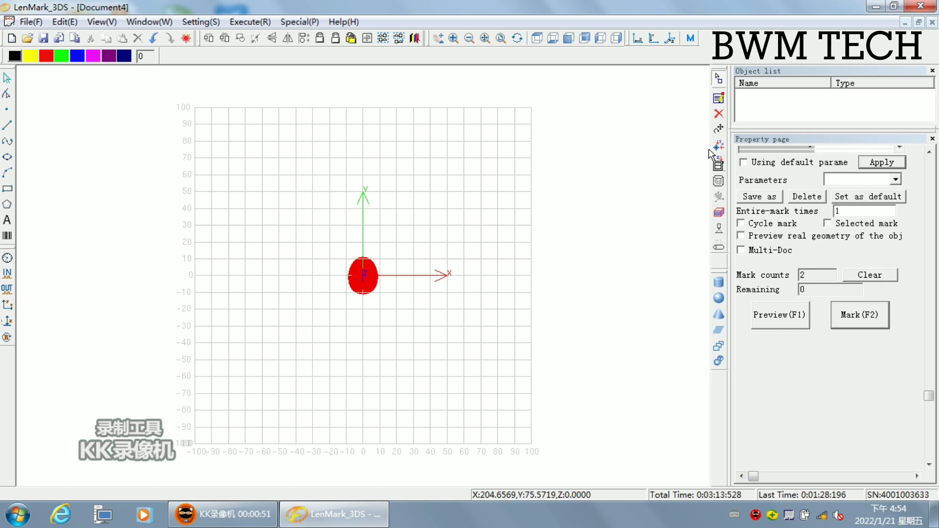
Move the relief model by a relative Z offset of 78.99 mm
left_click(718, 129)
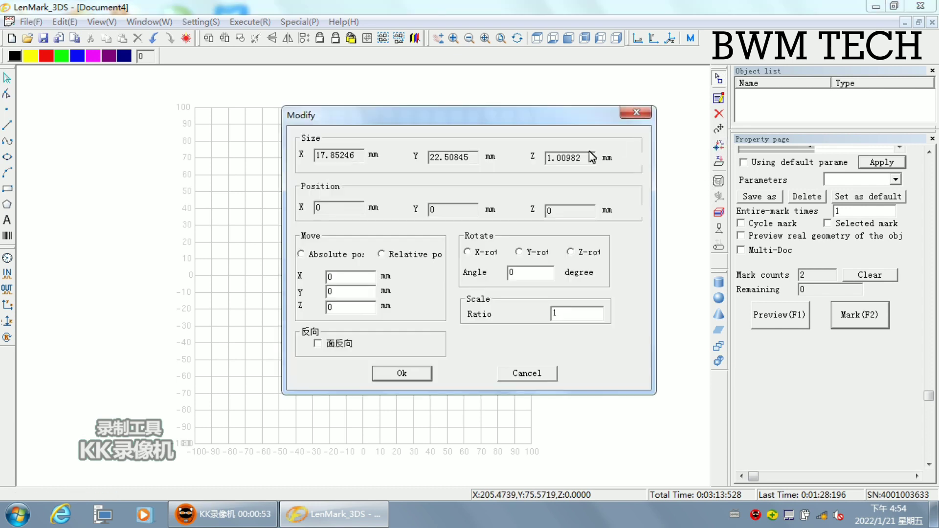
double_click(349, 306)
left_click_drag(583, 157, 551, 157)
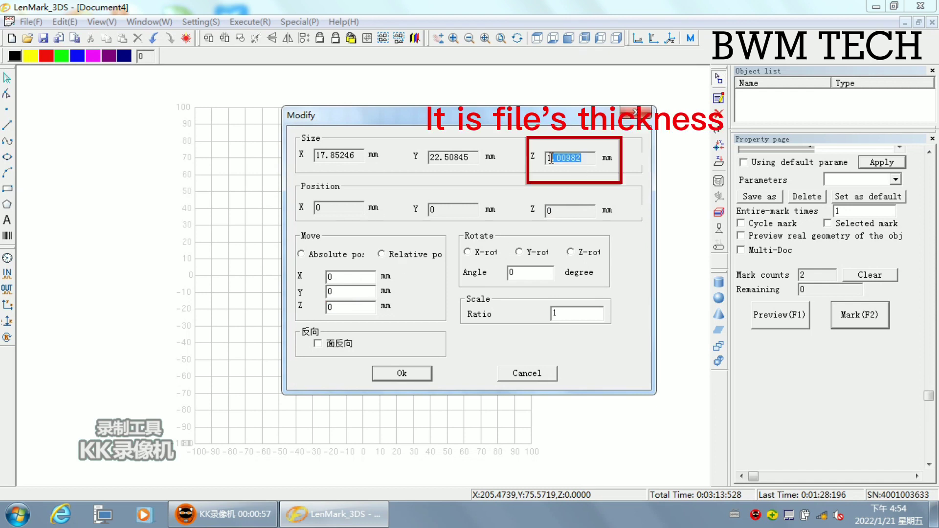
left_click(396, 256)
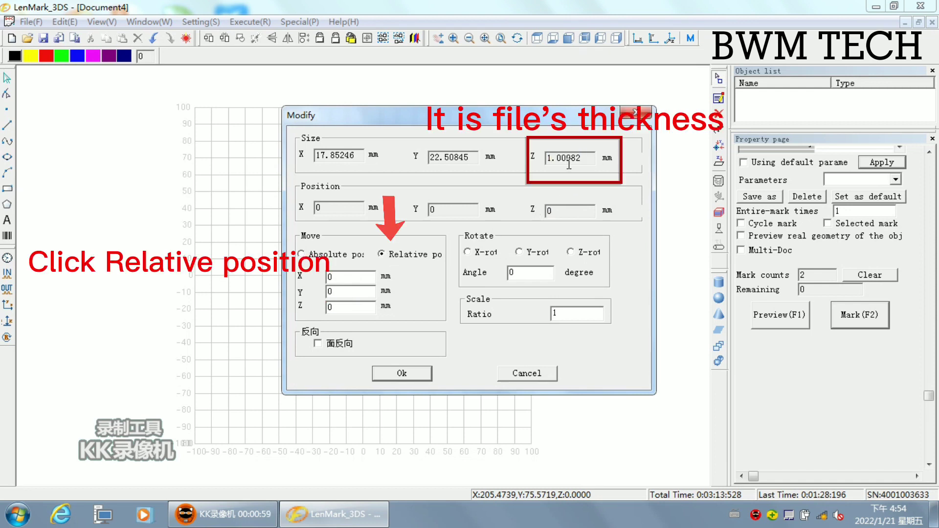
double_click(344, 309)
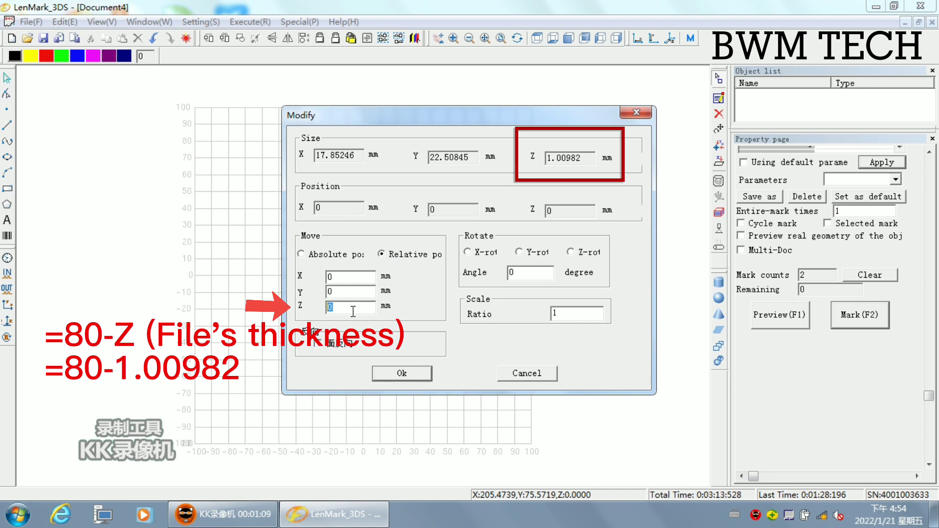
type("78.9")
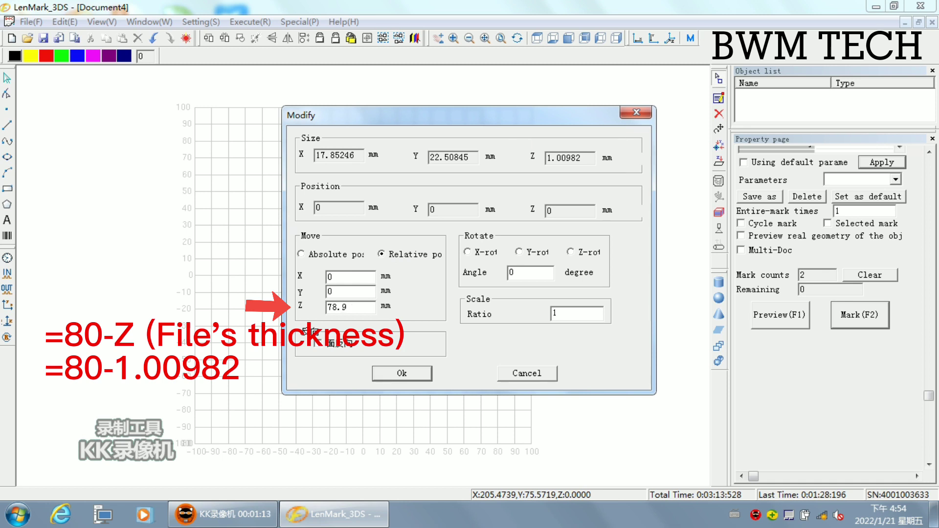
type("9")
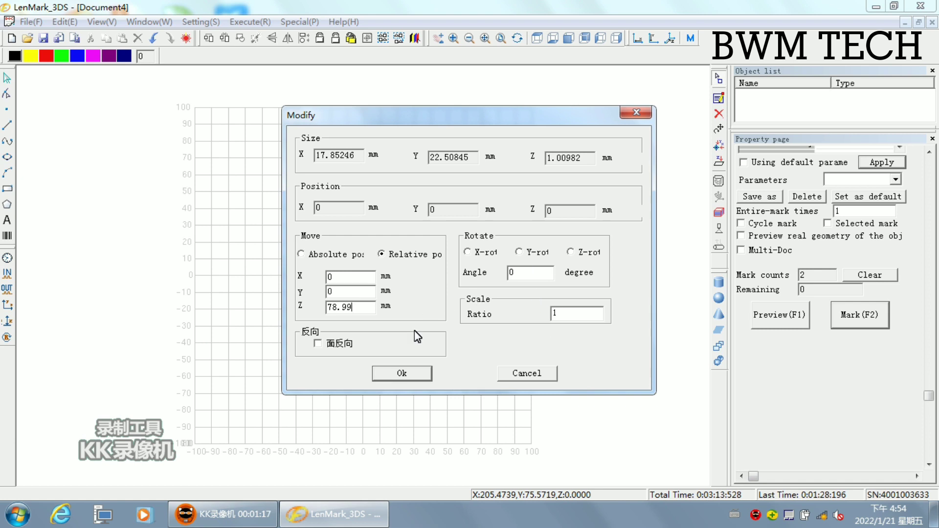
left_click(405, 378)
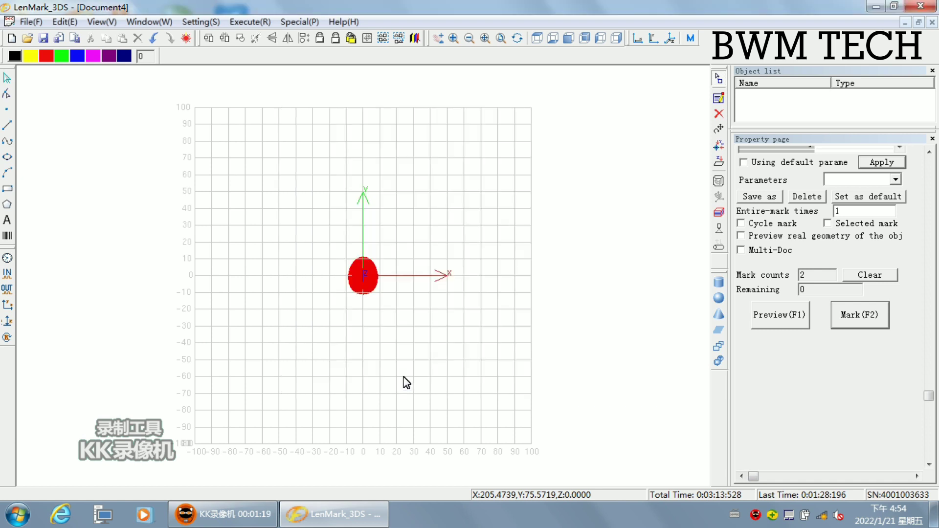
Examine the relief model's height against the upper limit of the work area in a side view, then return to the top view
left_click(589, 39)
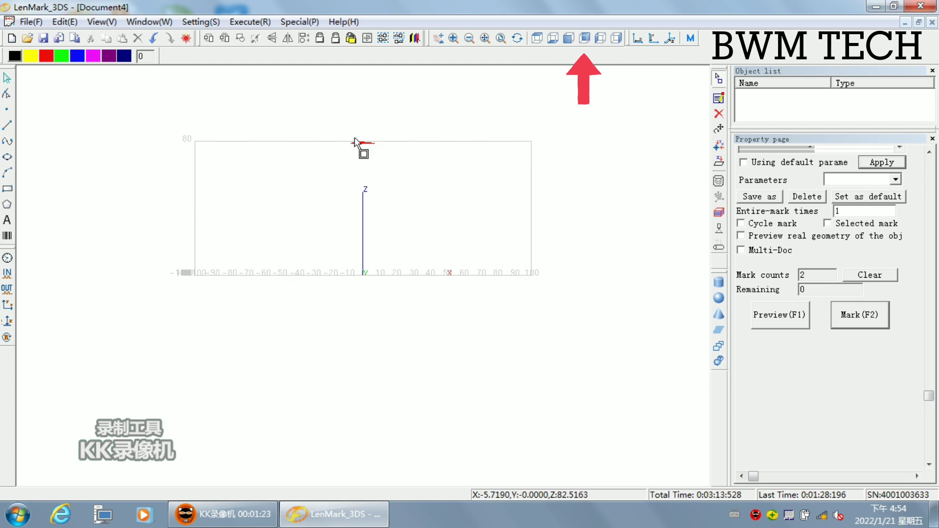
scroll(362, 147, "up", 2)
scroll(364, 147, "up", 4)
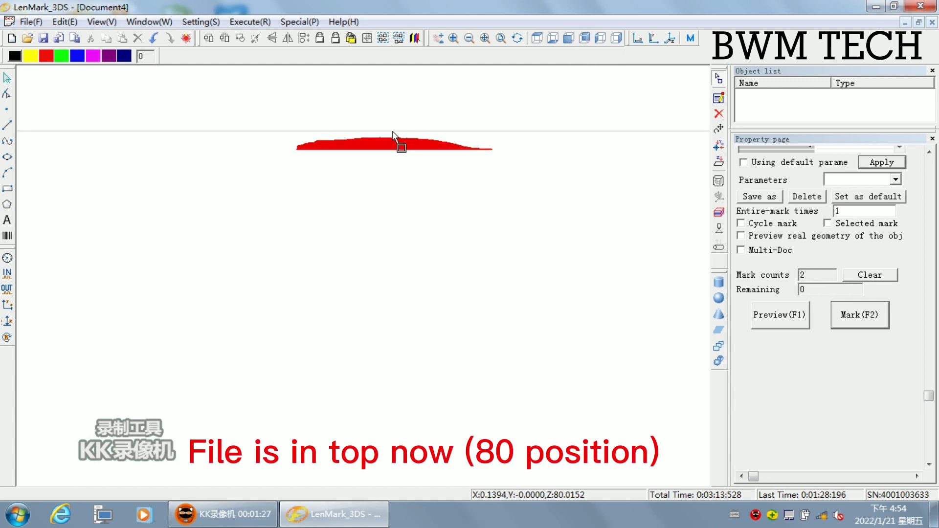
scroll(383, 168, "down", 5)
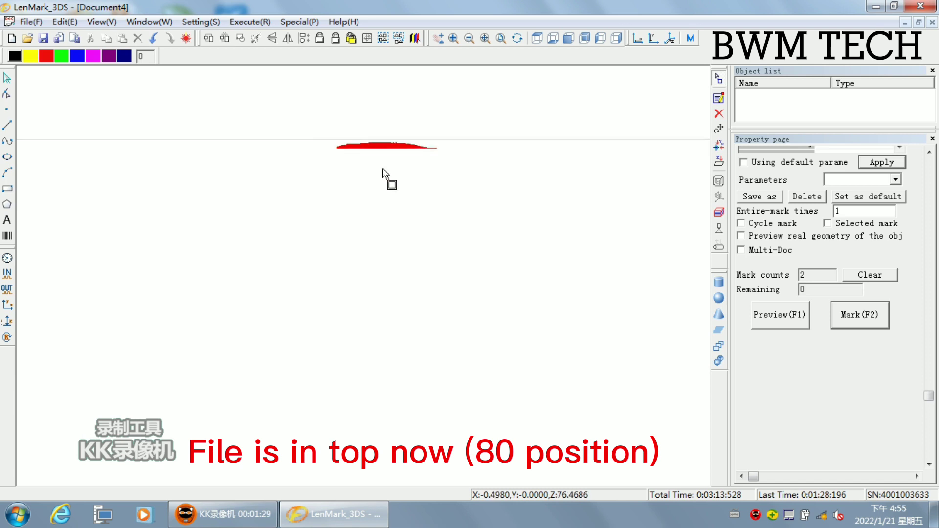
scroll(384, 179, "down", 2)
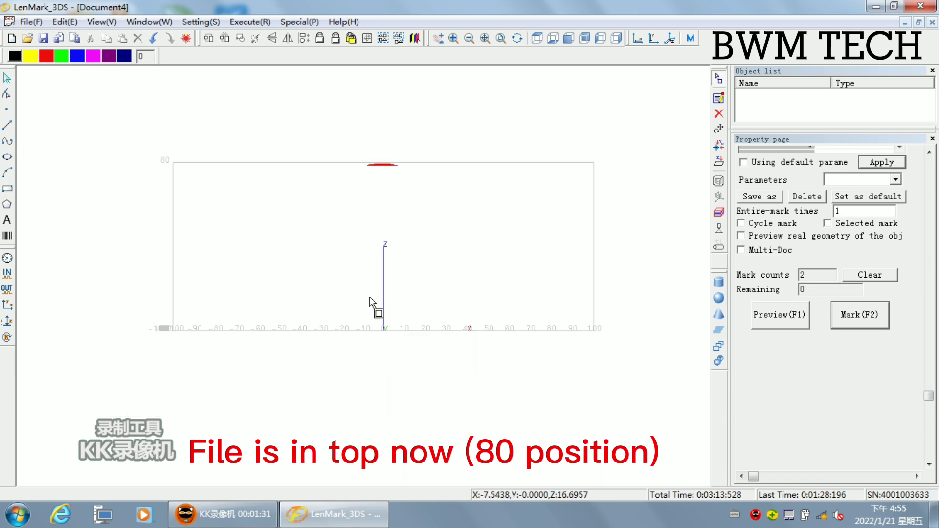
left_click(537, 37)
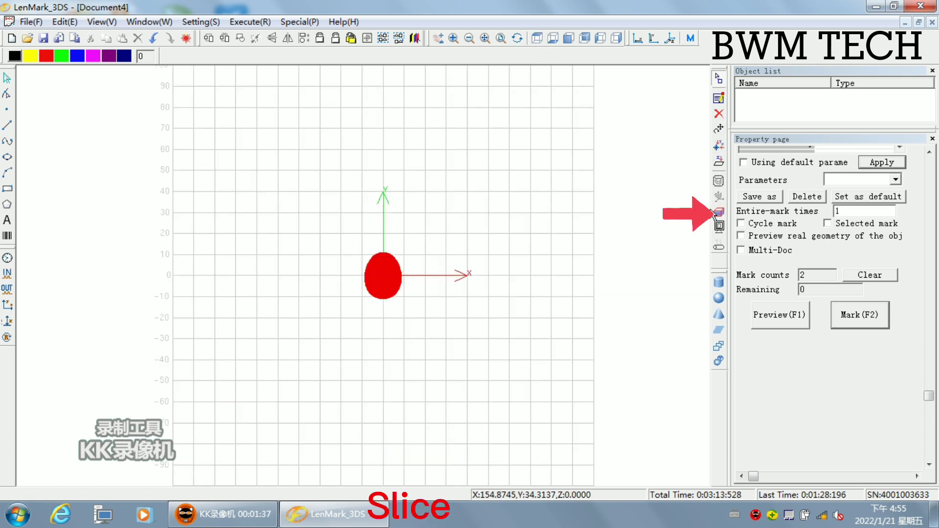
Slice the relief model with a 0.005 mm layer thickness and Invert enabled using the inscribed ellipse option
left_click(719, 212)
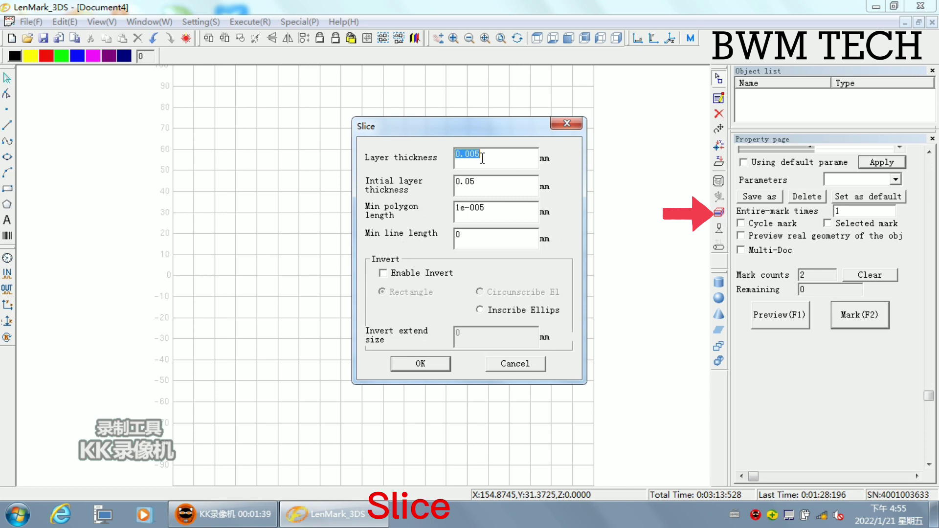
left_click(400, 278)
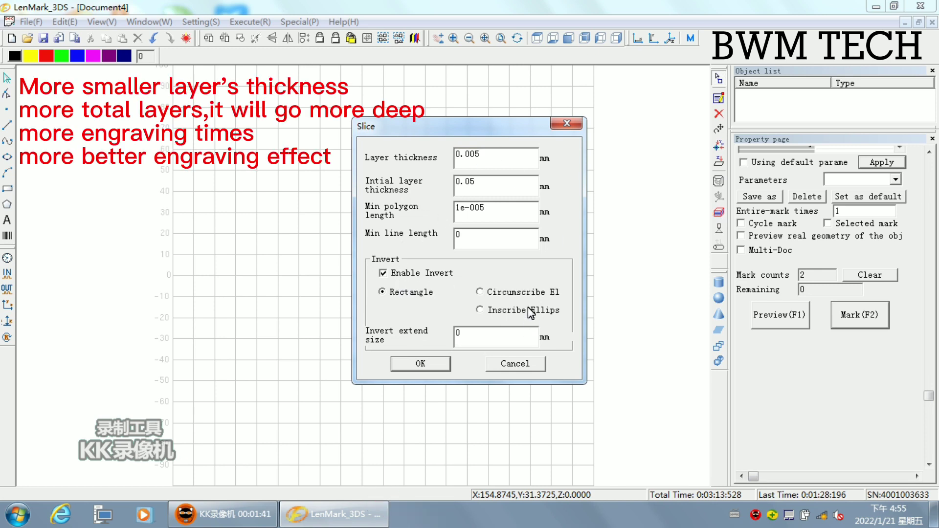
left_click(495, 312)
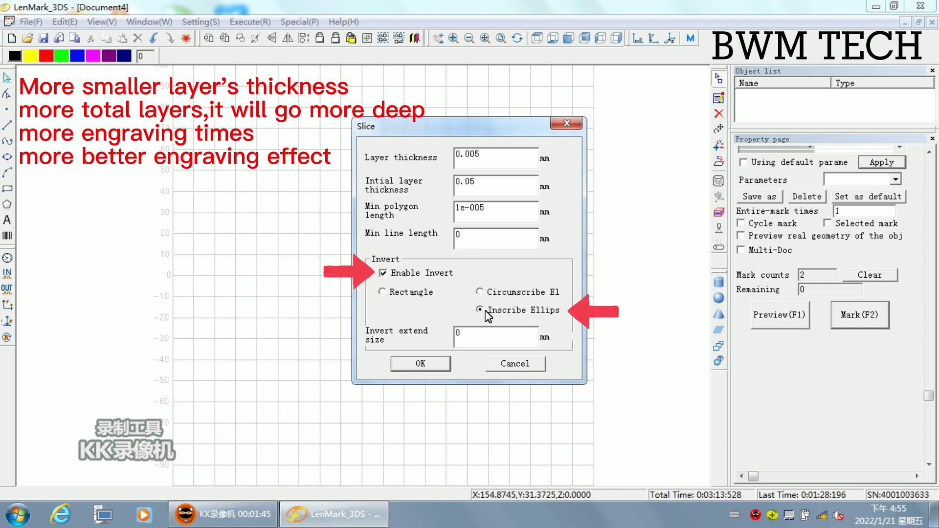
left_click(386, 275)
left_click(385, 274)
left_click_drag(482, 156, 427, 155)
left_click(496, 156)
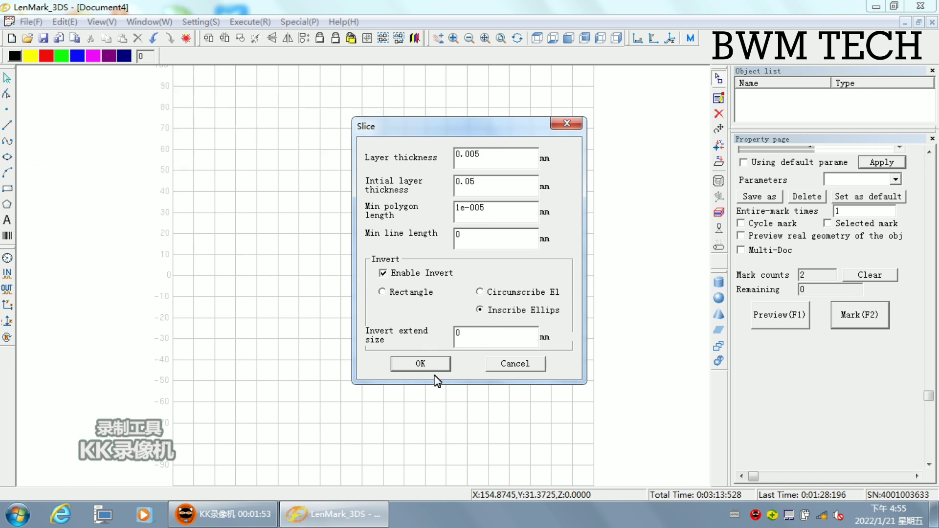
left_click(421, 363)
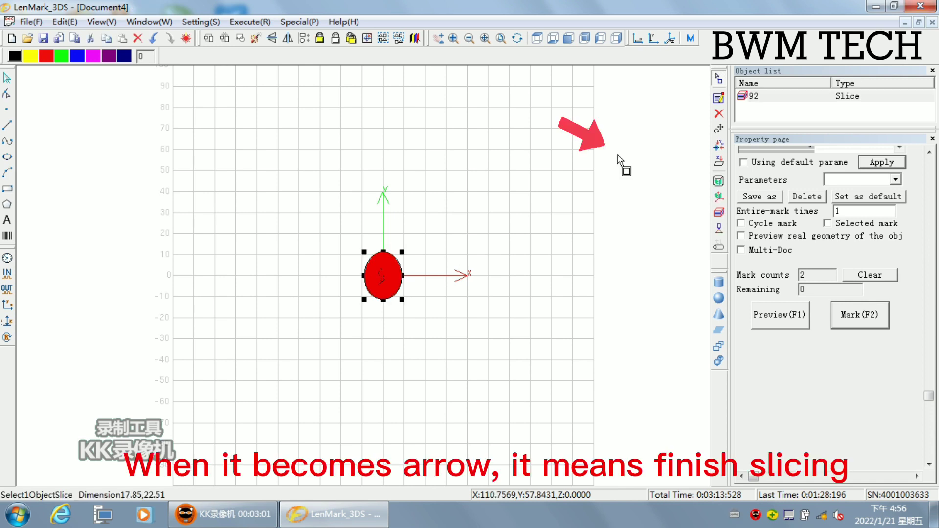
Select slice 92 and set its rotate angle per layer to 25 degrees in the slice properties
left_click(770, 98)
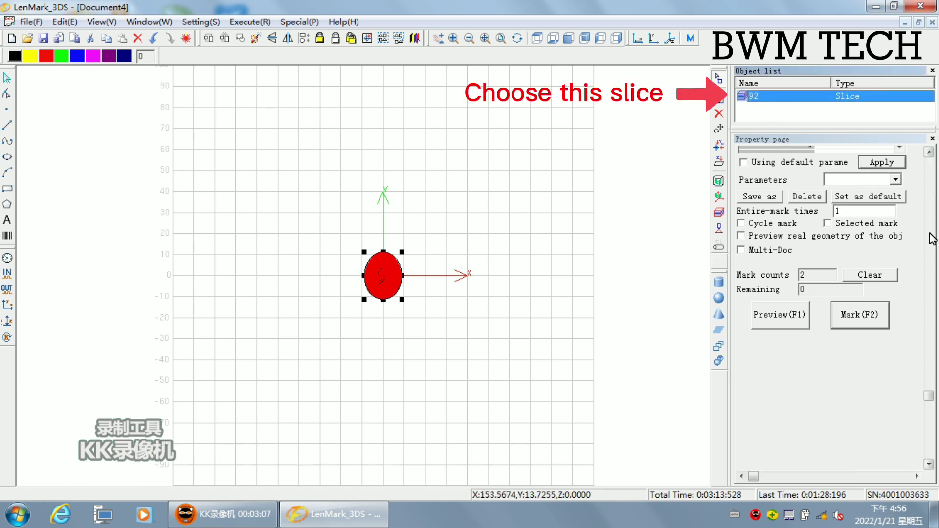
scroll(932, 185, "up", 2)
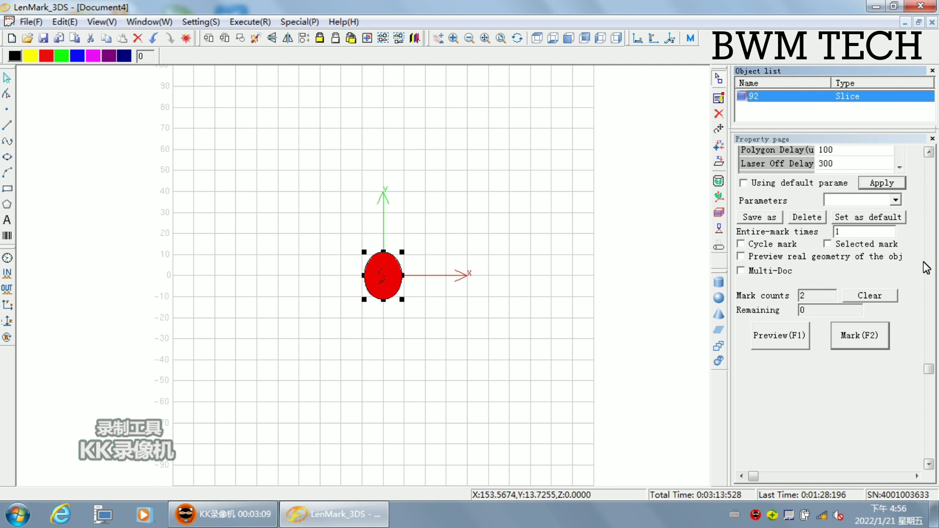
left_click_drag(928, 368, 928, 164)
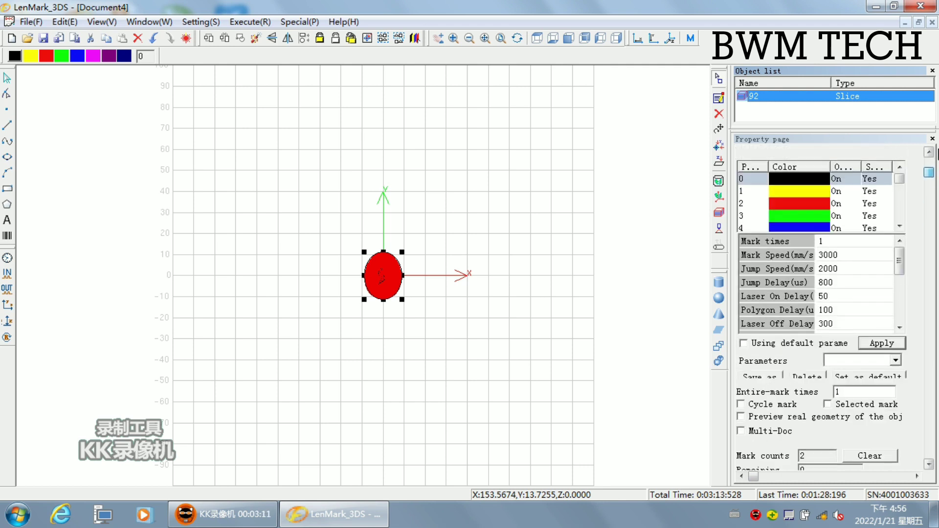
left_click(766, 154)
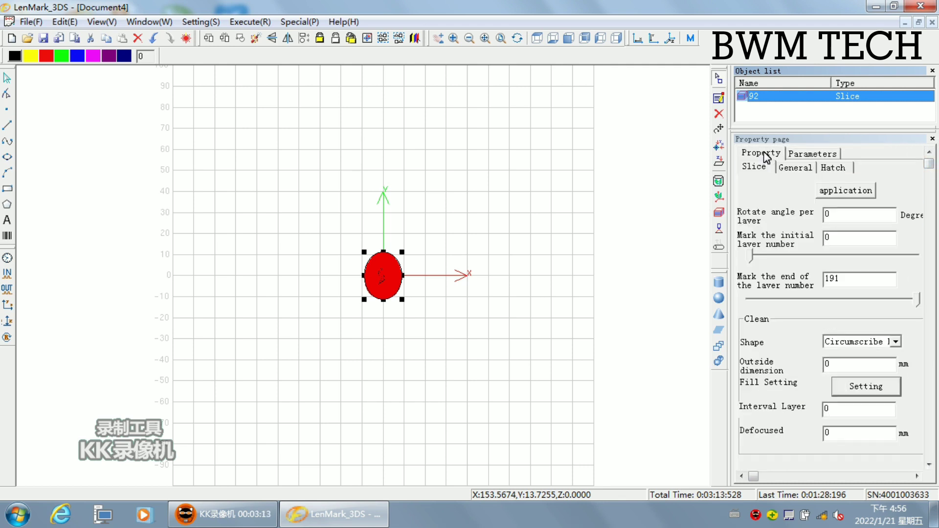
left_click(843, 279)
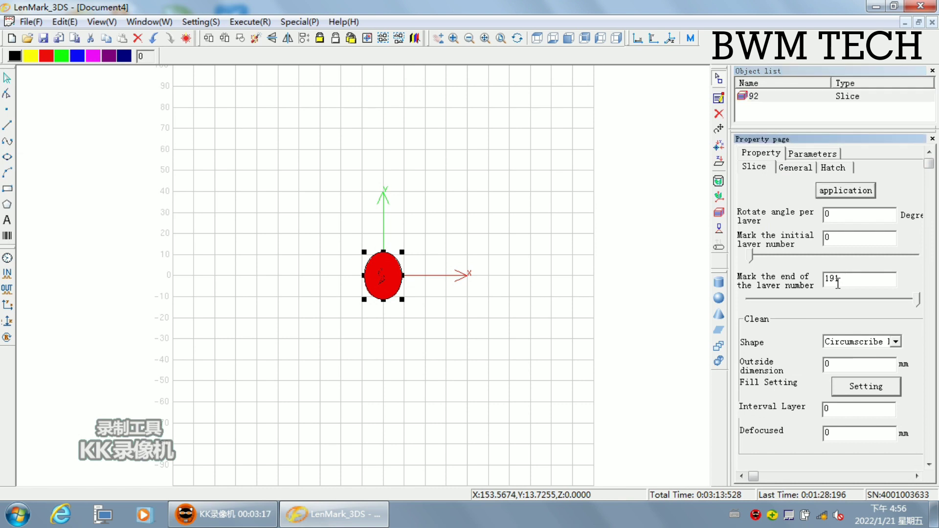
left_click_drag(834, 278, 824, 279)
left_click(832, 217)
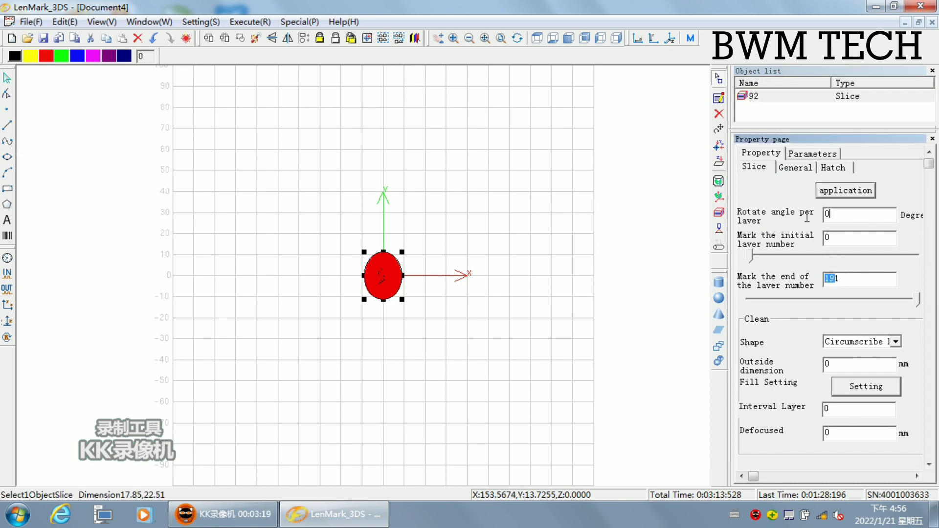
double_click(828, 215)
type("3")
key("BackSpace")
type("25")
double_click(836, 280)
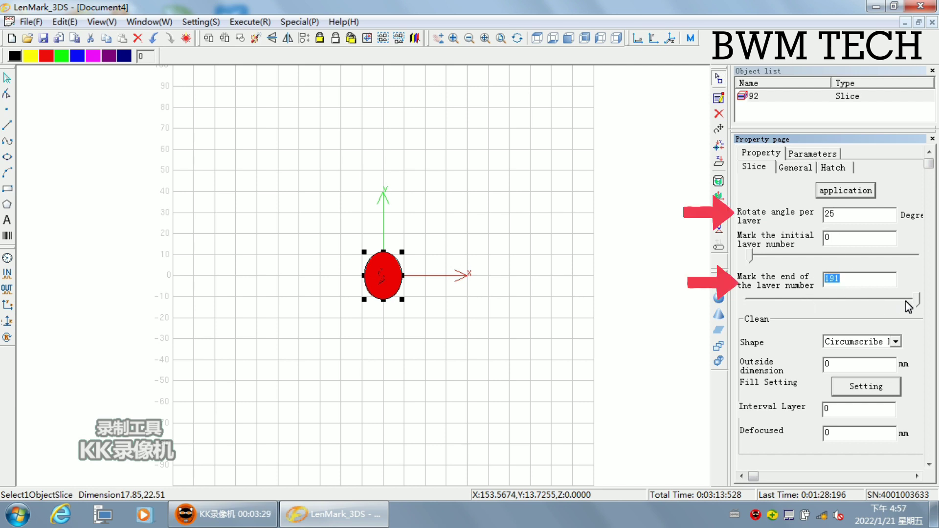
Set the cleaning shape to Inscribe Ellipse with an interval layer of 2 and save the slice parameters
left_click(892, 342)
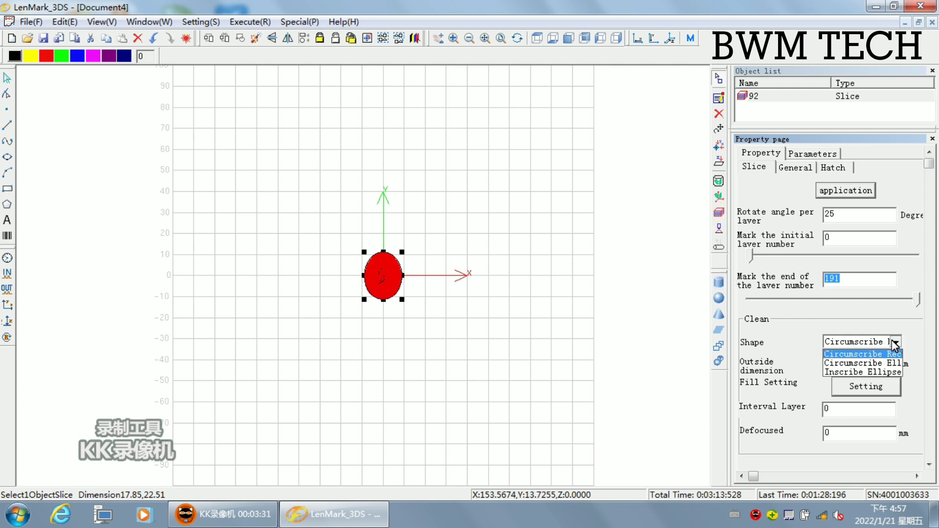
left_click(860, 373)
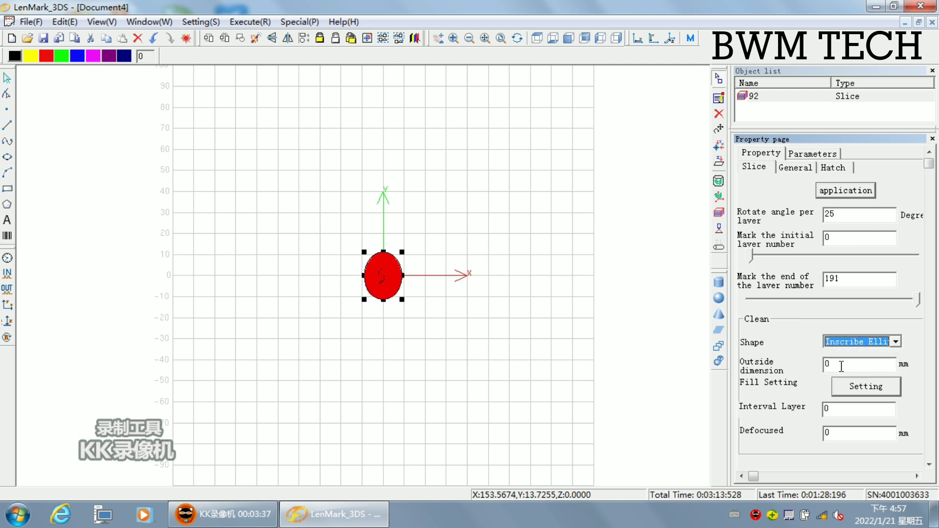
left_click(838, 406)
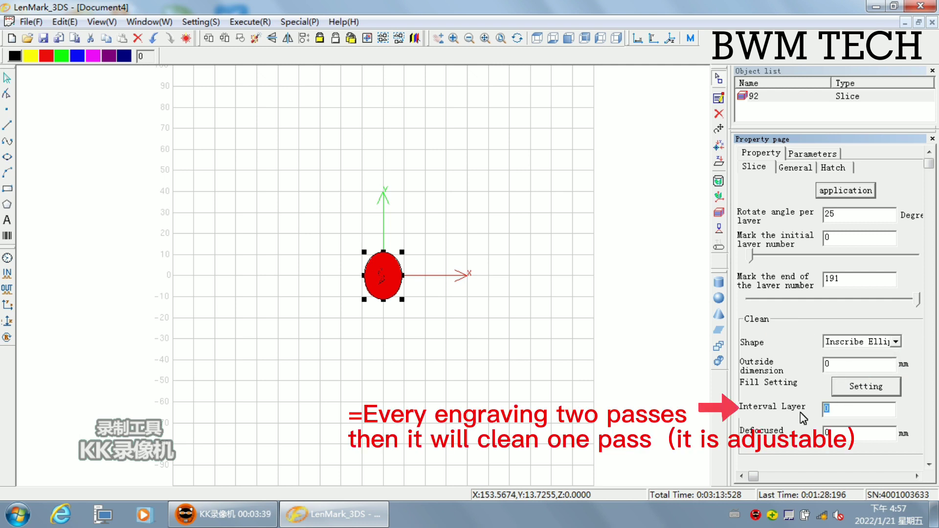
type("2")
left_click(858, 194)
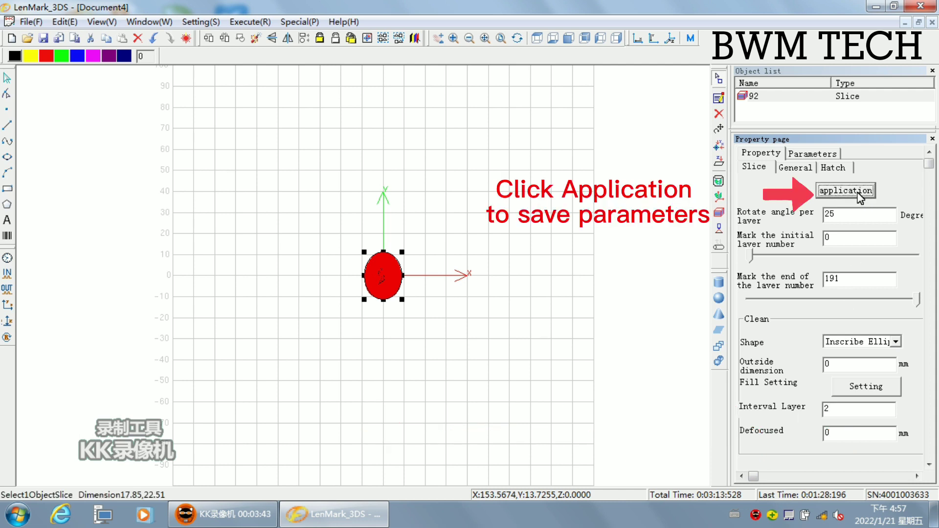
Give the cleaning fill the serpentine line type with equalized distance between lines and a 0.04 mm distance
left_click(866, 387)
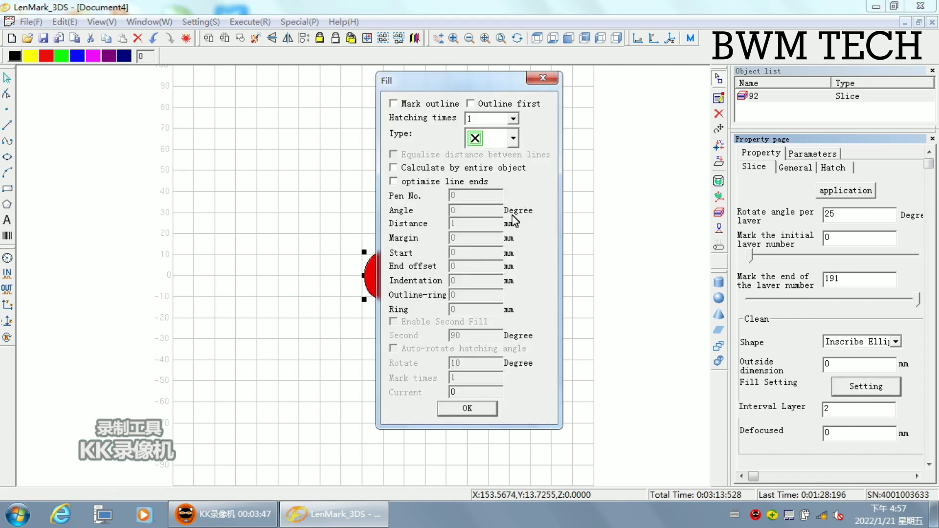
left_click(509, 139)
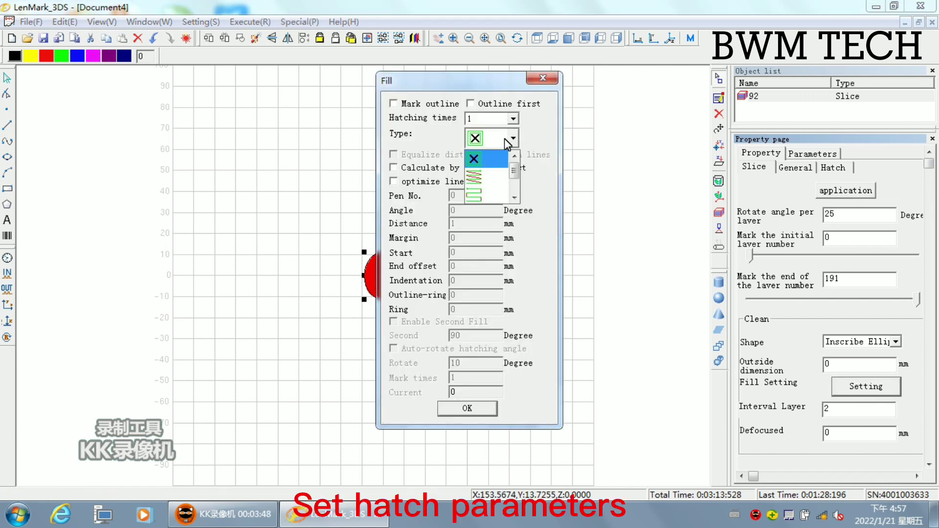
left_click(479, 191)
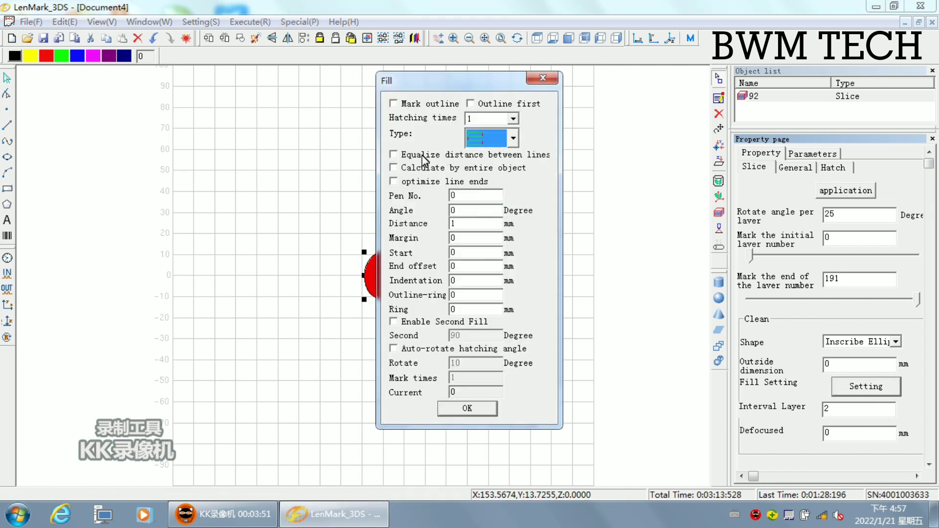
left_click(400, 156)
double_click(467, 224)
type("0.04")
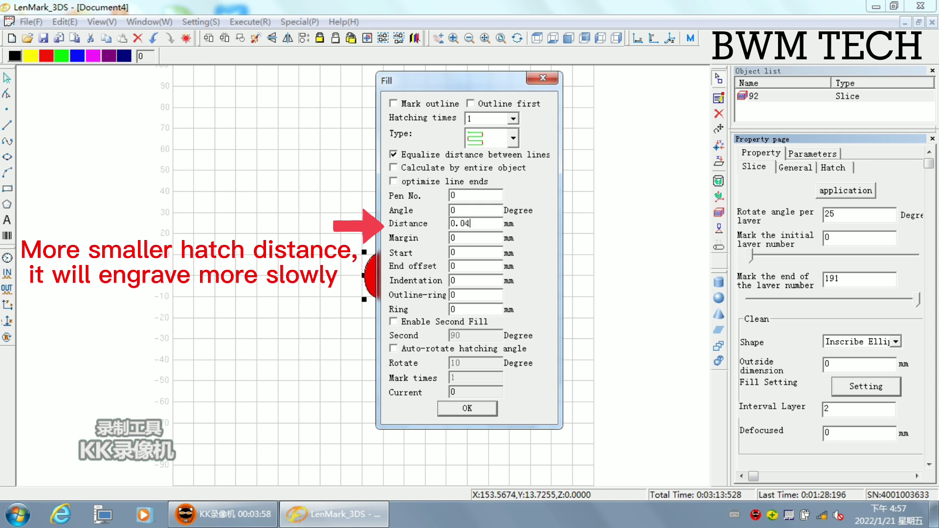
Enable auto-rotation of the cleaning fill's hatching angle, keep pen 0, confirm the fill and save the slice parameters
left_click(394, 349)
left_click_drag(474, 365, 414, 367)
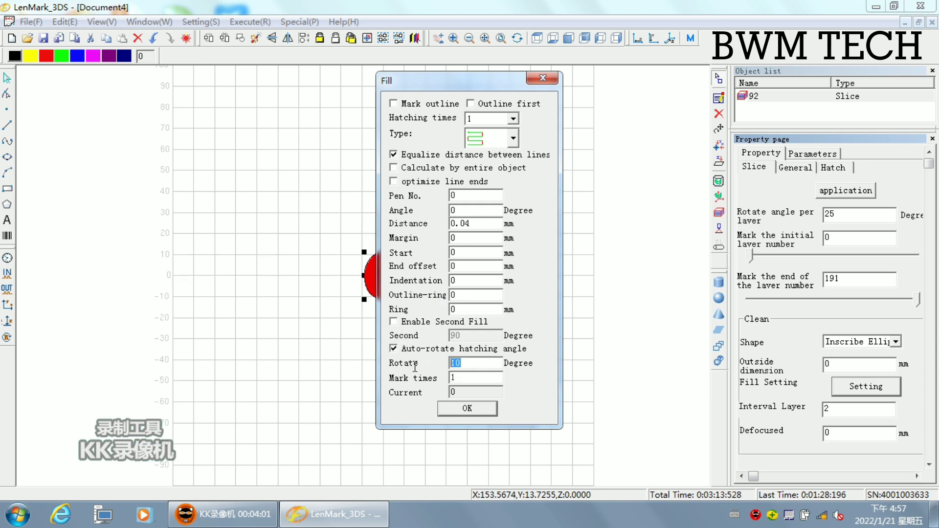
left_click(467, 365)
double_click(465, 196)
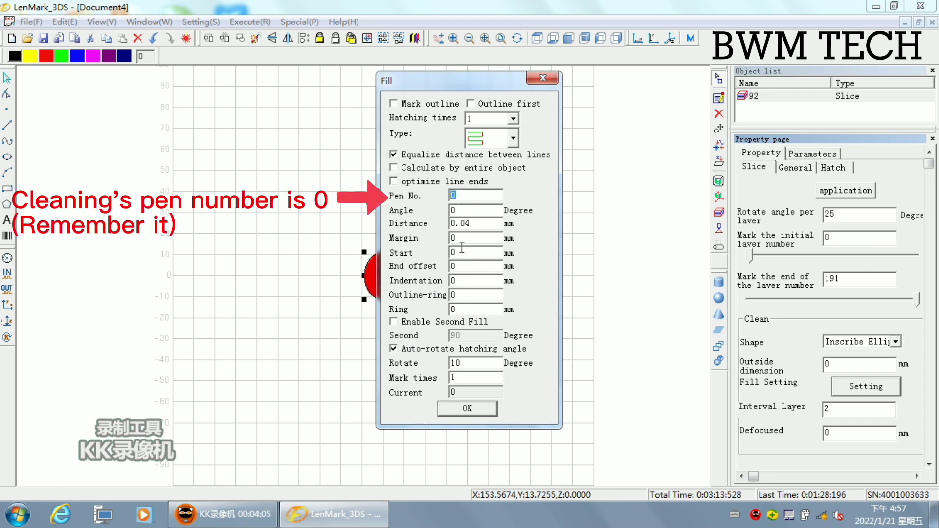
left_click(469, 413)
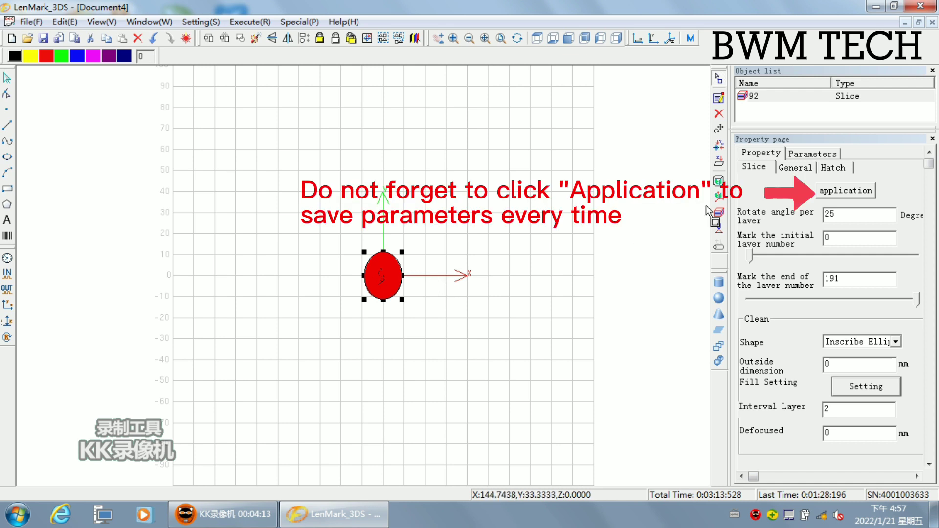
left_click(837, 192)
Turn off Outline first and Mark outline in the slice's hatch settings and choose the serpentine hatch type
left_click(834, 169)
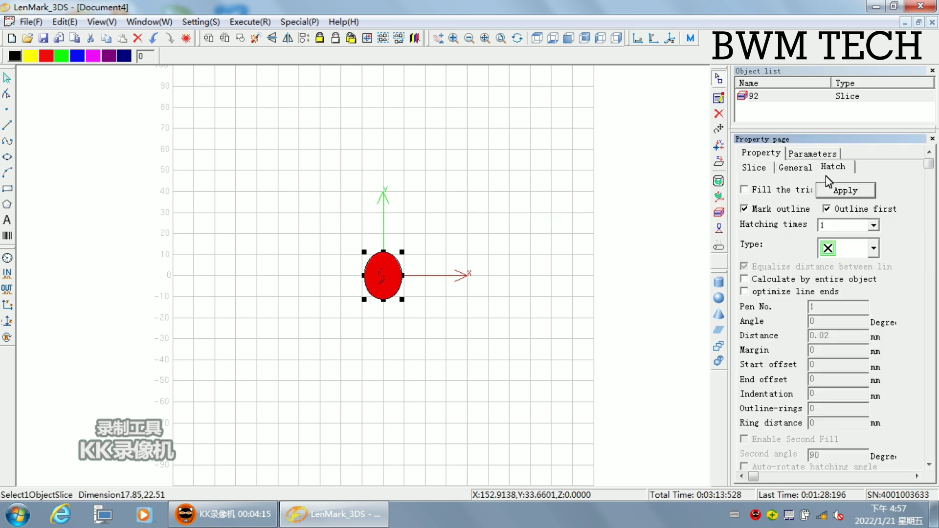
left_click(836, 210)
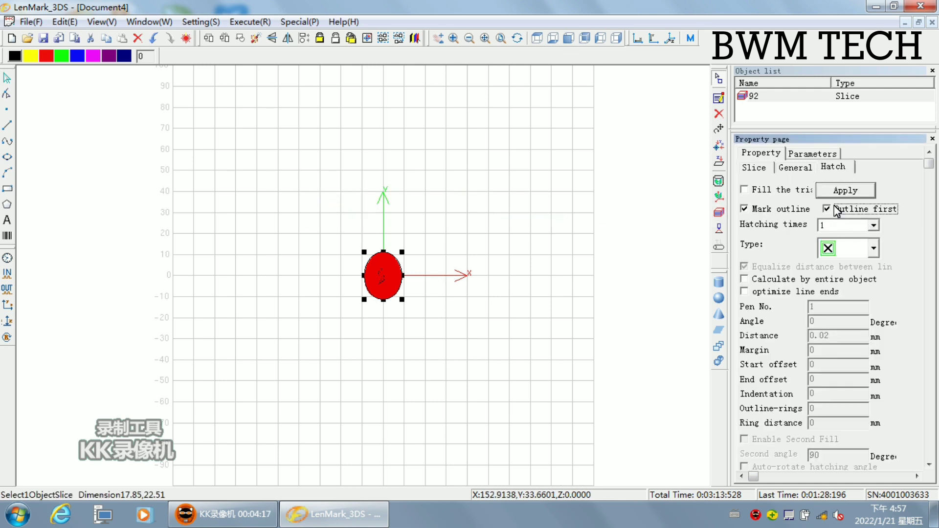
left_click(766, 210)
left_click(874, 248)
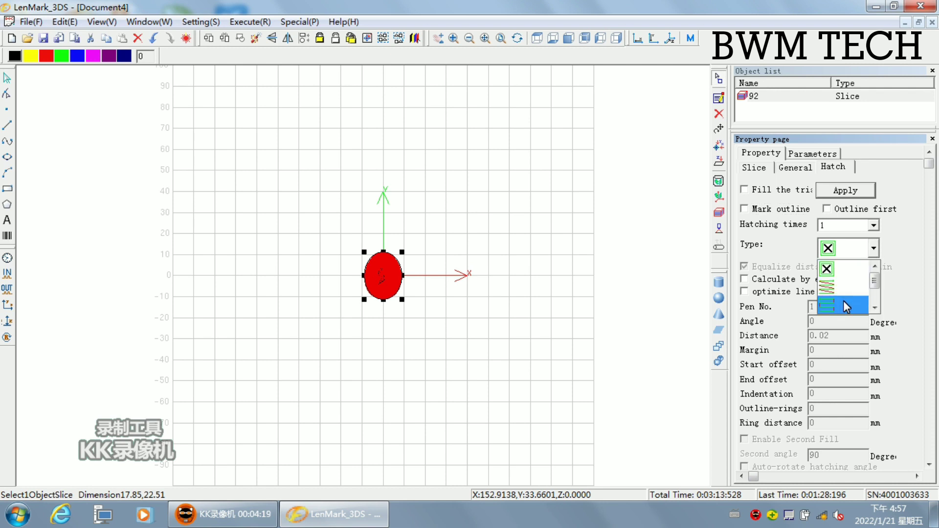
left_click(843, 304)
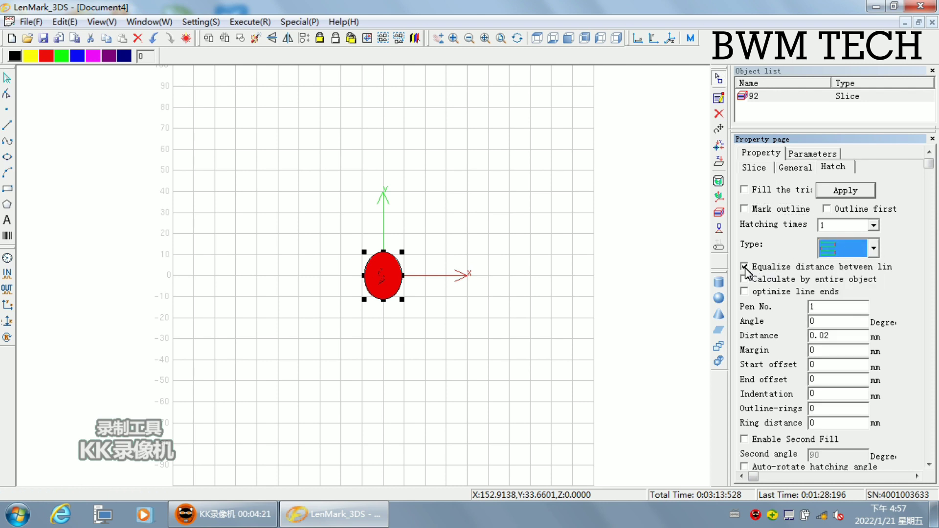
Apply the engraving hatch to the slice with pen 1 and a 0.02 mm line distance
left_click_drag(828, 338, 837, 336)
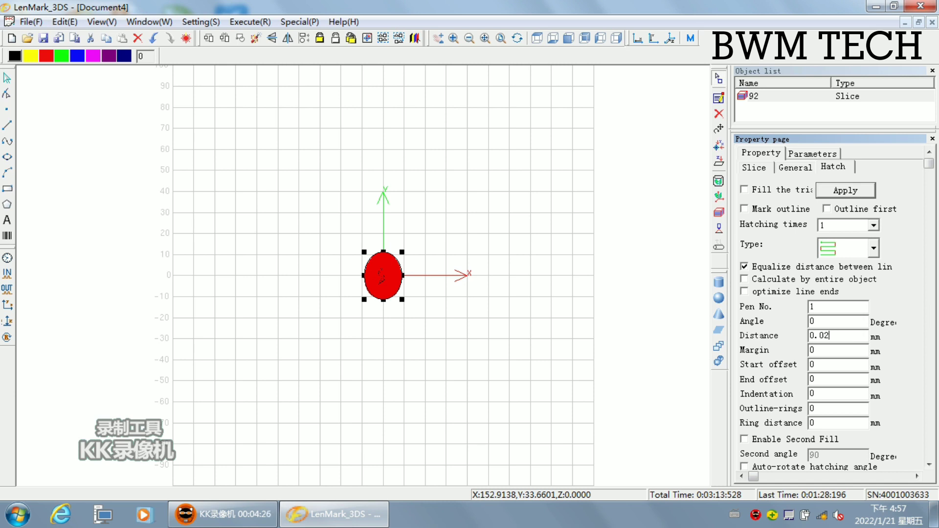
double_click(840, 338)
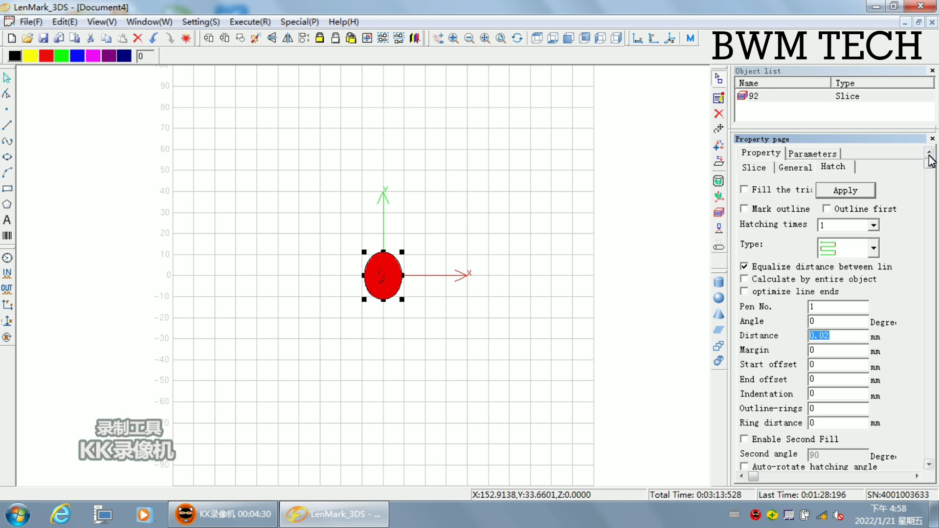
left_click_drag(928, 163, 922, 302)
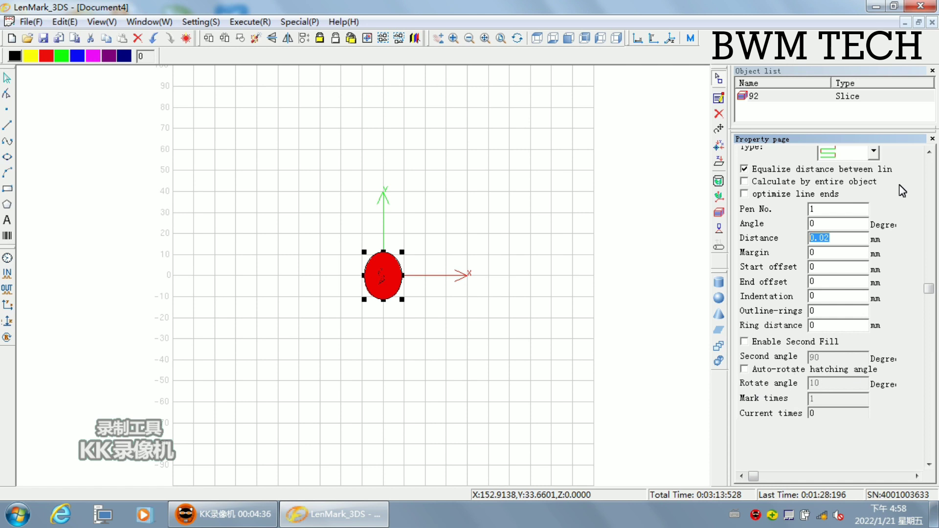
left_click_drag(928, 290, 919, 169)
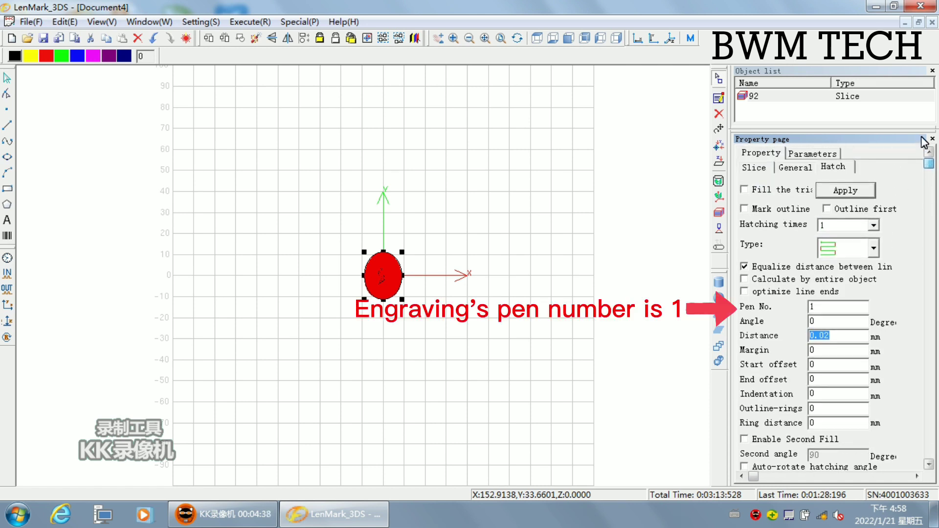
double_click(817, 307)
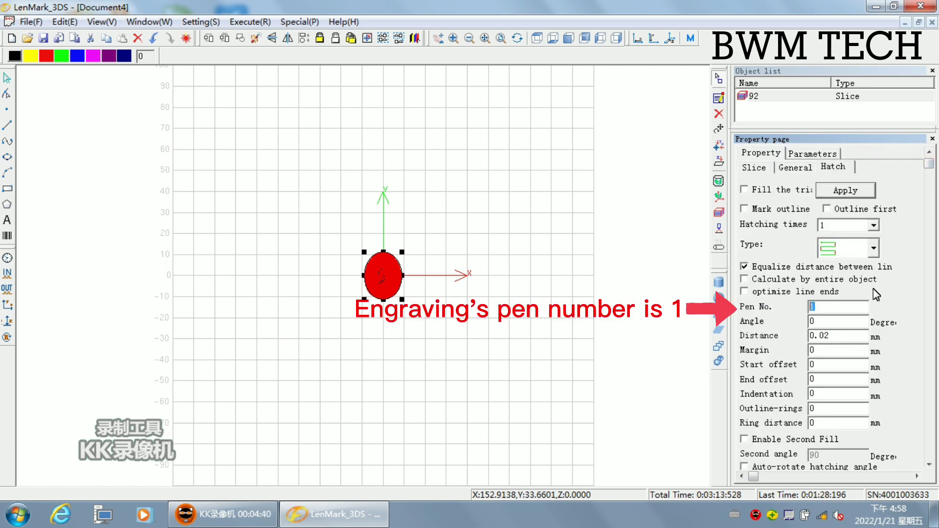
left_click(847, 192)
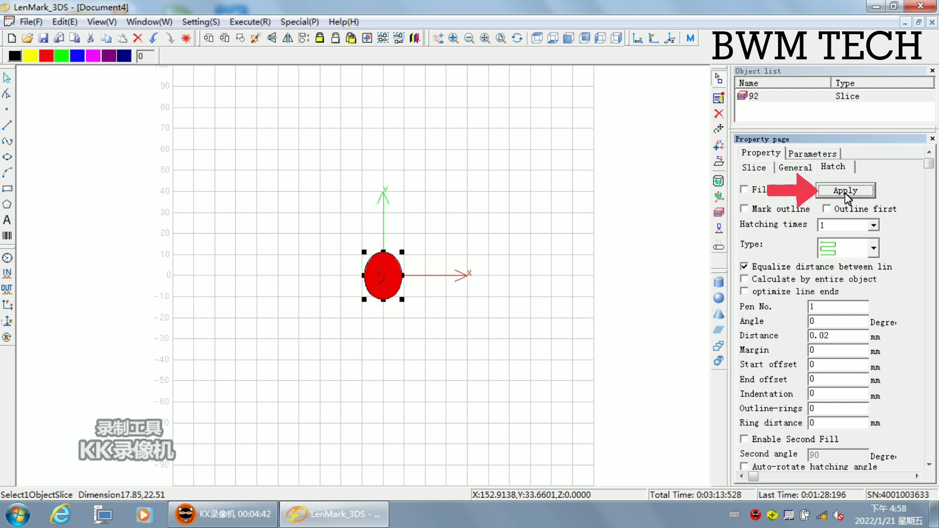
left_click(846, 193)
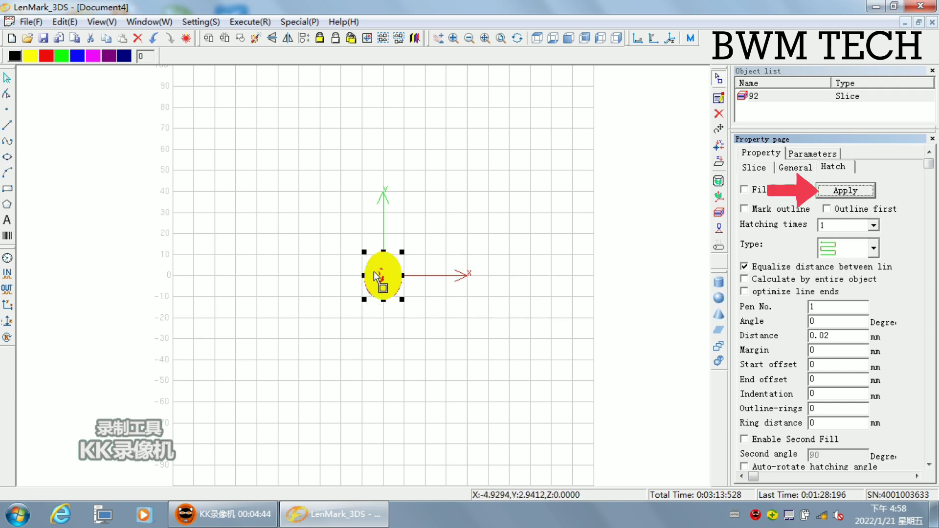
Set the power of cleaning pen 0 to 30% and apply the marking parameters
left_click(825, 153)
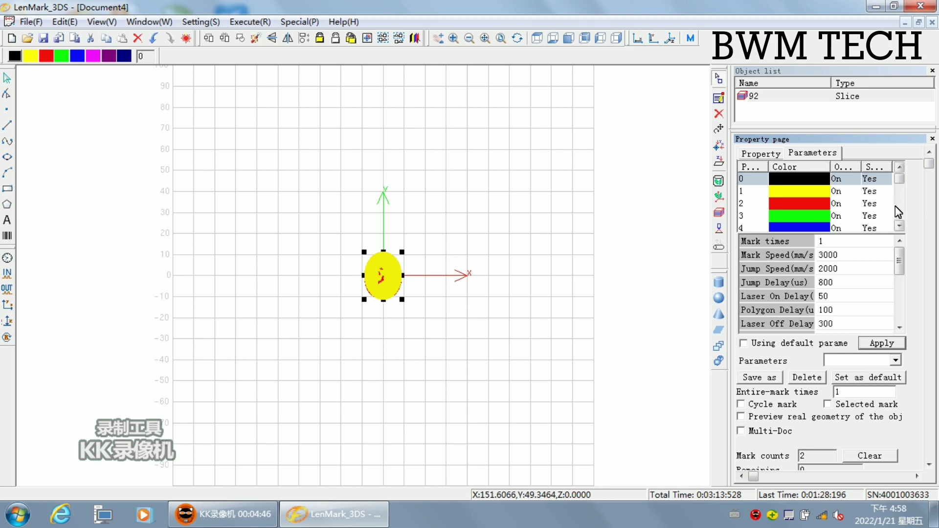
left_click(805, 185)
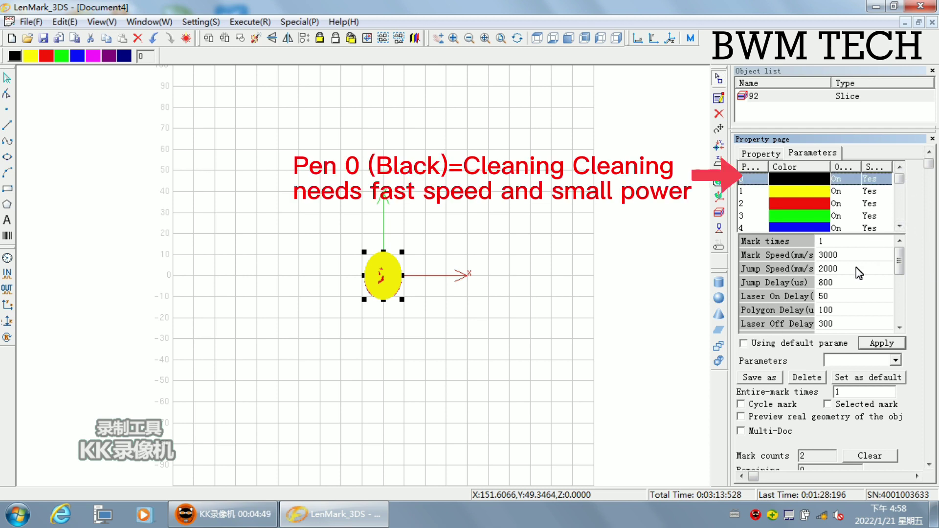
left_click(843, 255)
left_click_drag(901, 264, 864, 292)
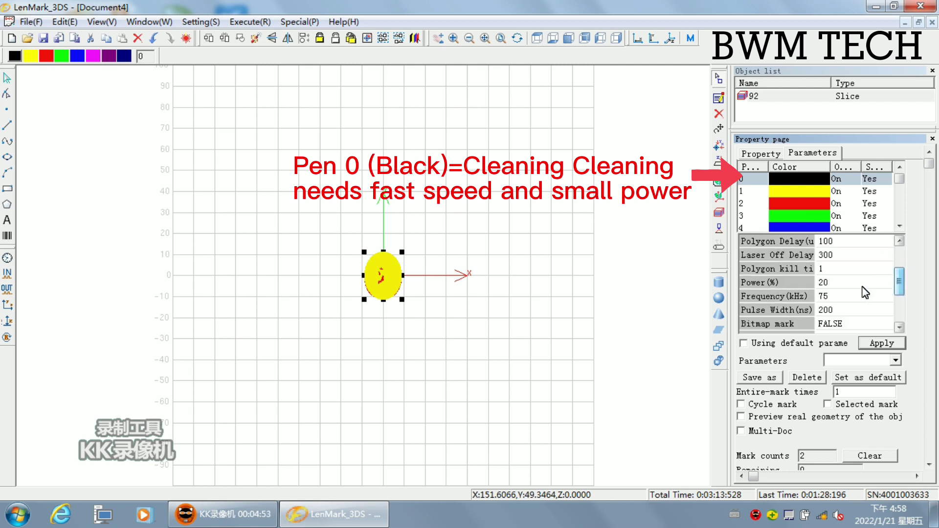
left_click(832, 283)
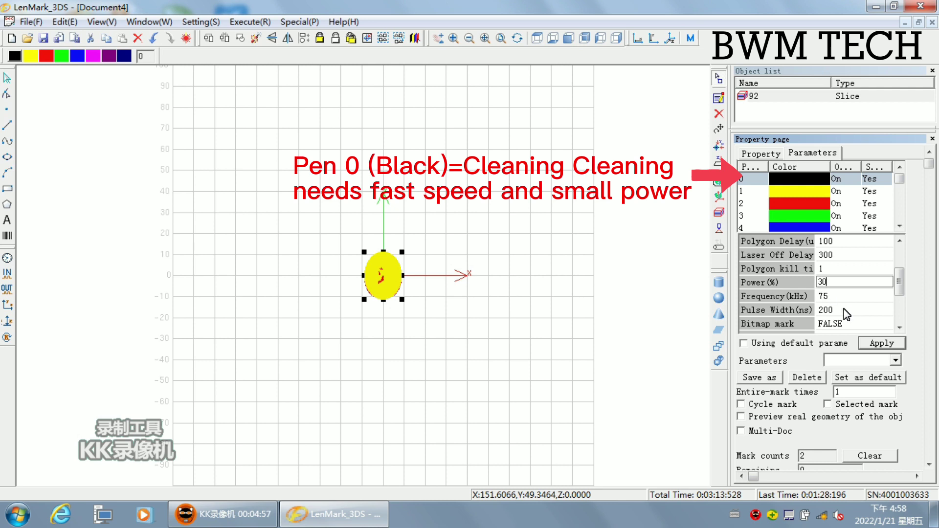
left_click(881, 343)
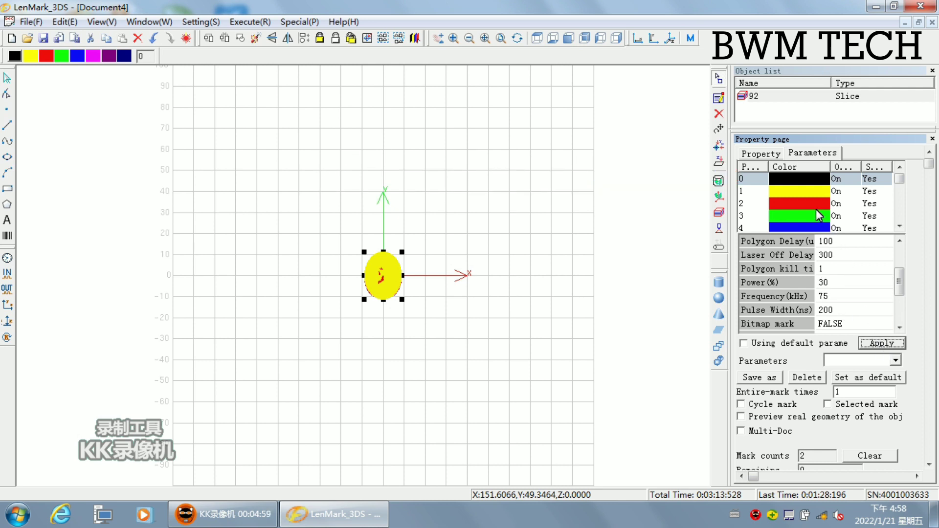
Set the power of engraving pen 1 to 65% and apply the marking parameters
left_click(802, 191)
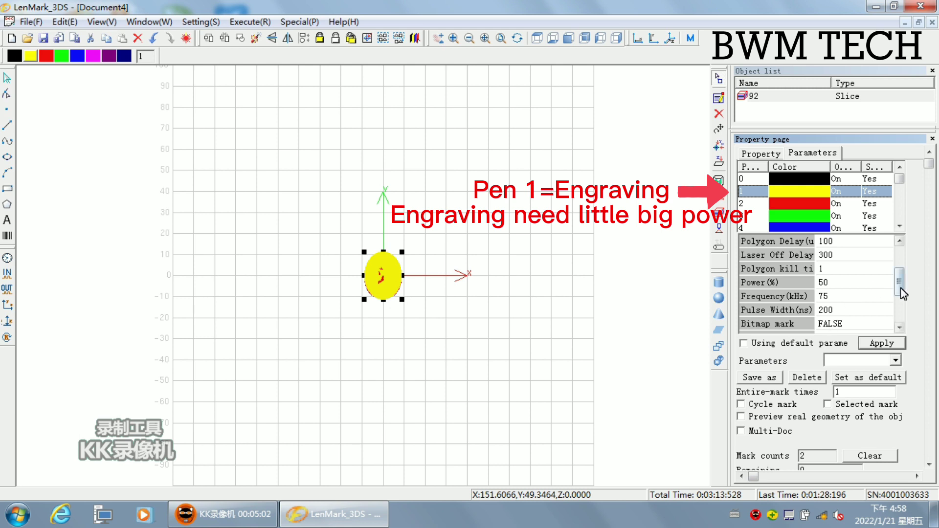
mouse_move(902, 294)
left_mouse_down()
mouse_move(899, 249)
mouse_move(839, 266)
mouse_move(900, 260)
mouse_move(904, 292)
left_mouse_up()
left_click(831, 282)
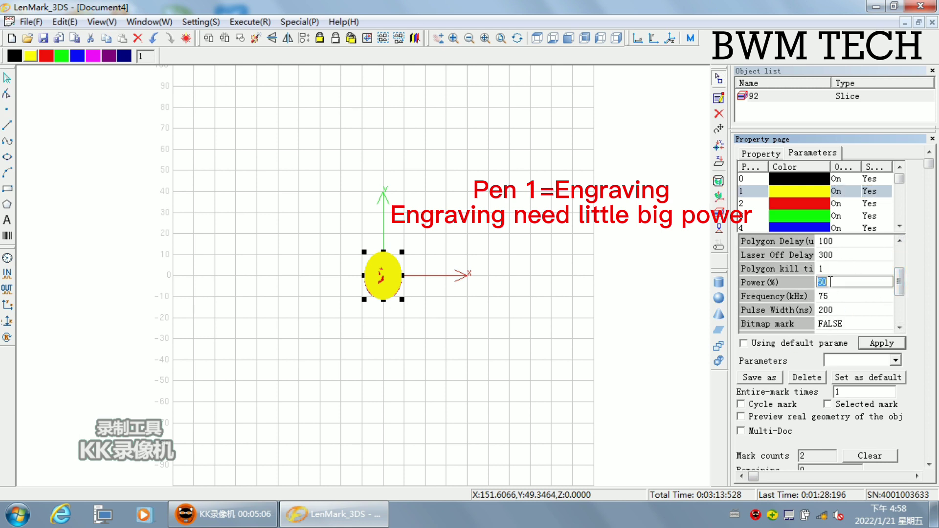
type("65")
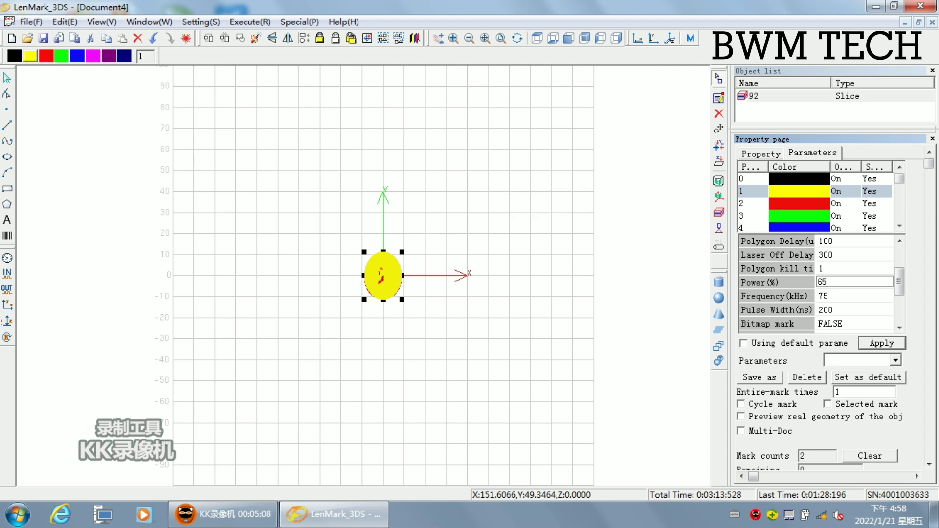
left_click(879, 345)
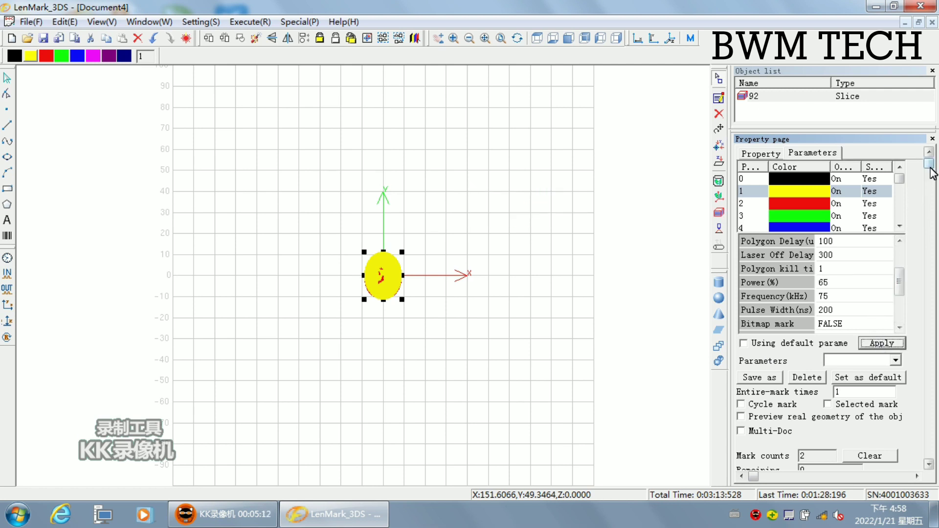
Preview the slice's marking position with the laser and start marking the slice
left_click(932, 201)
scroll(931, 201, "down", 5)
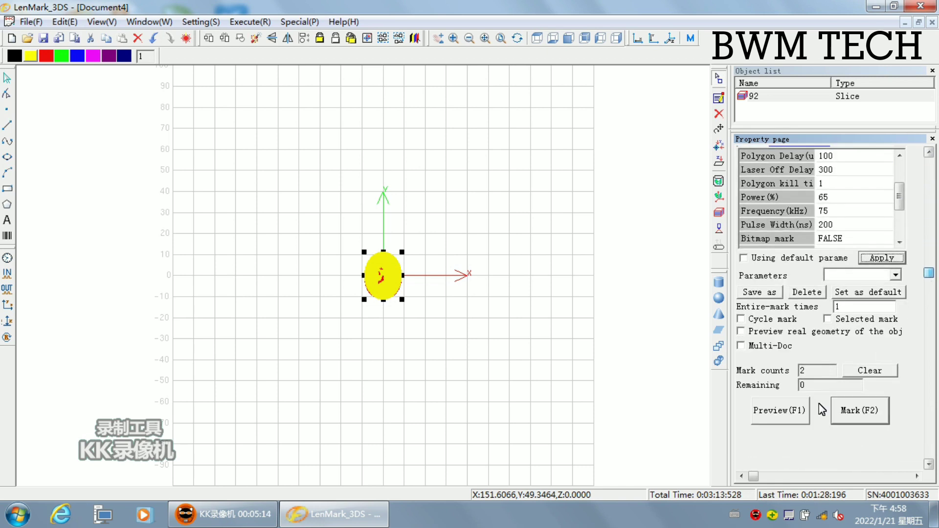
left_click(770, 418)
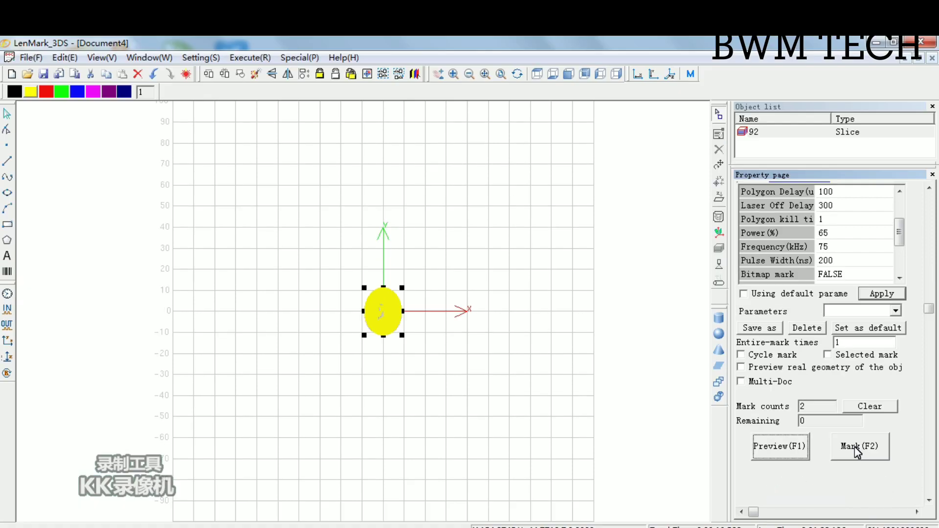
left_click(856, 411)
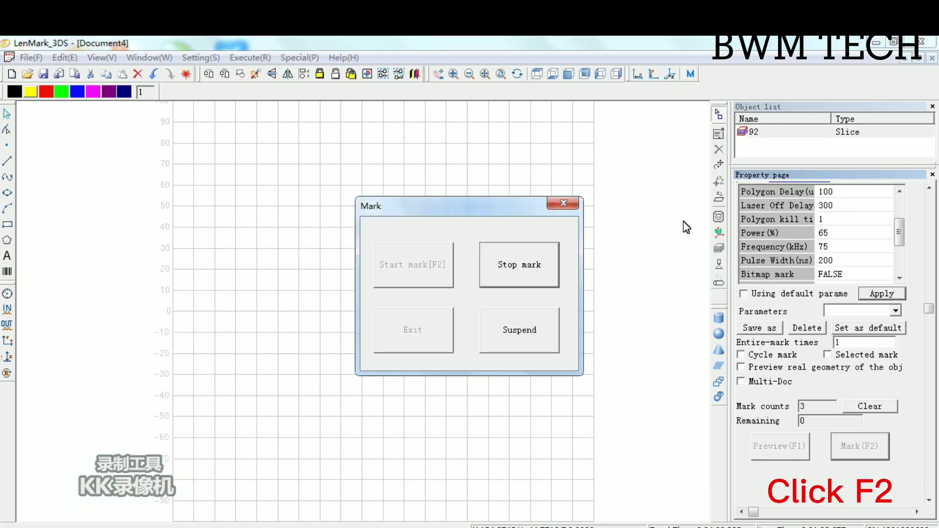